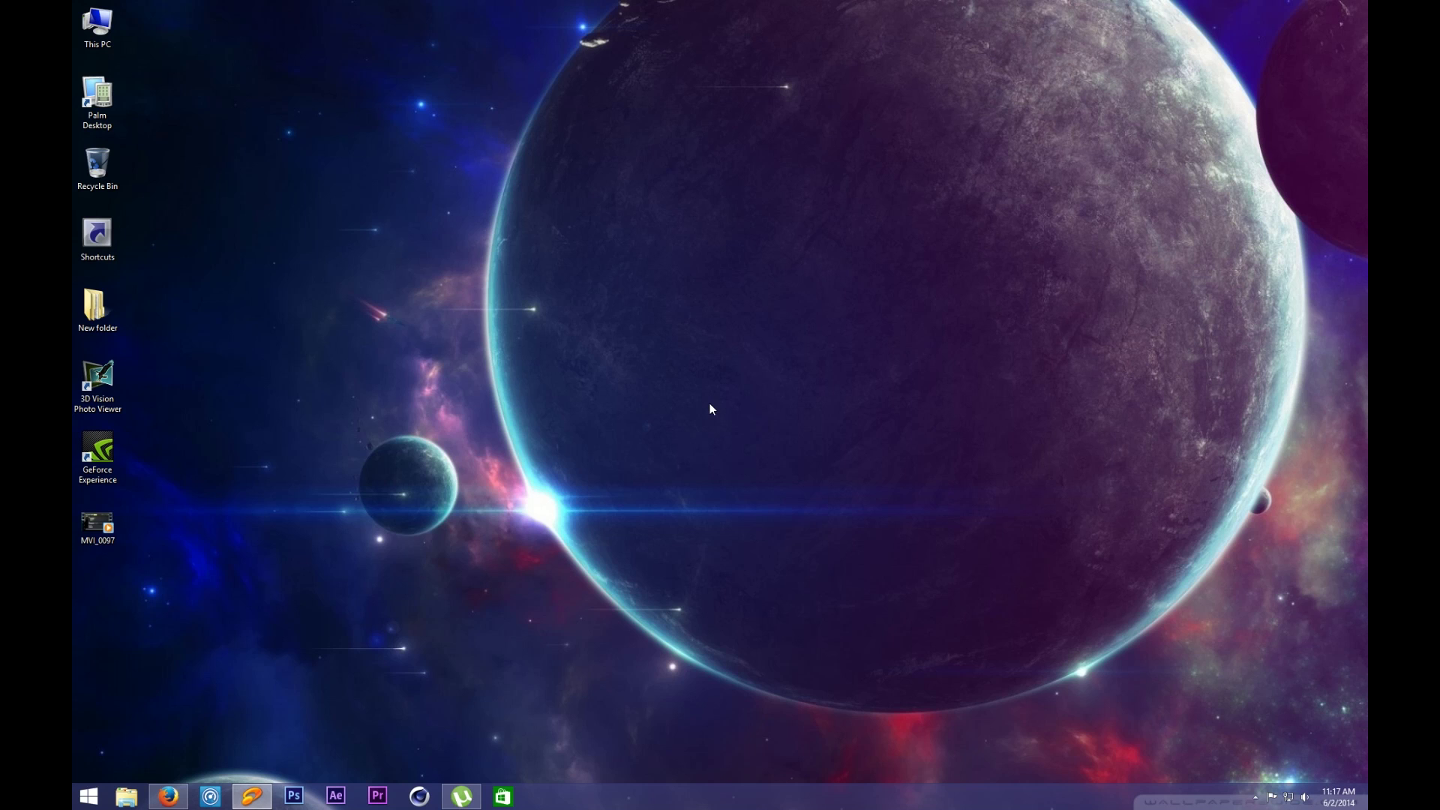
# Step: Launch GeForce Experience and show My Rig, listing the GTX 760, i7-4770K and driver 337.88
pyautogui.click(98, 454)
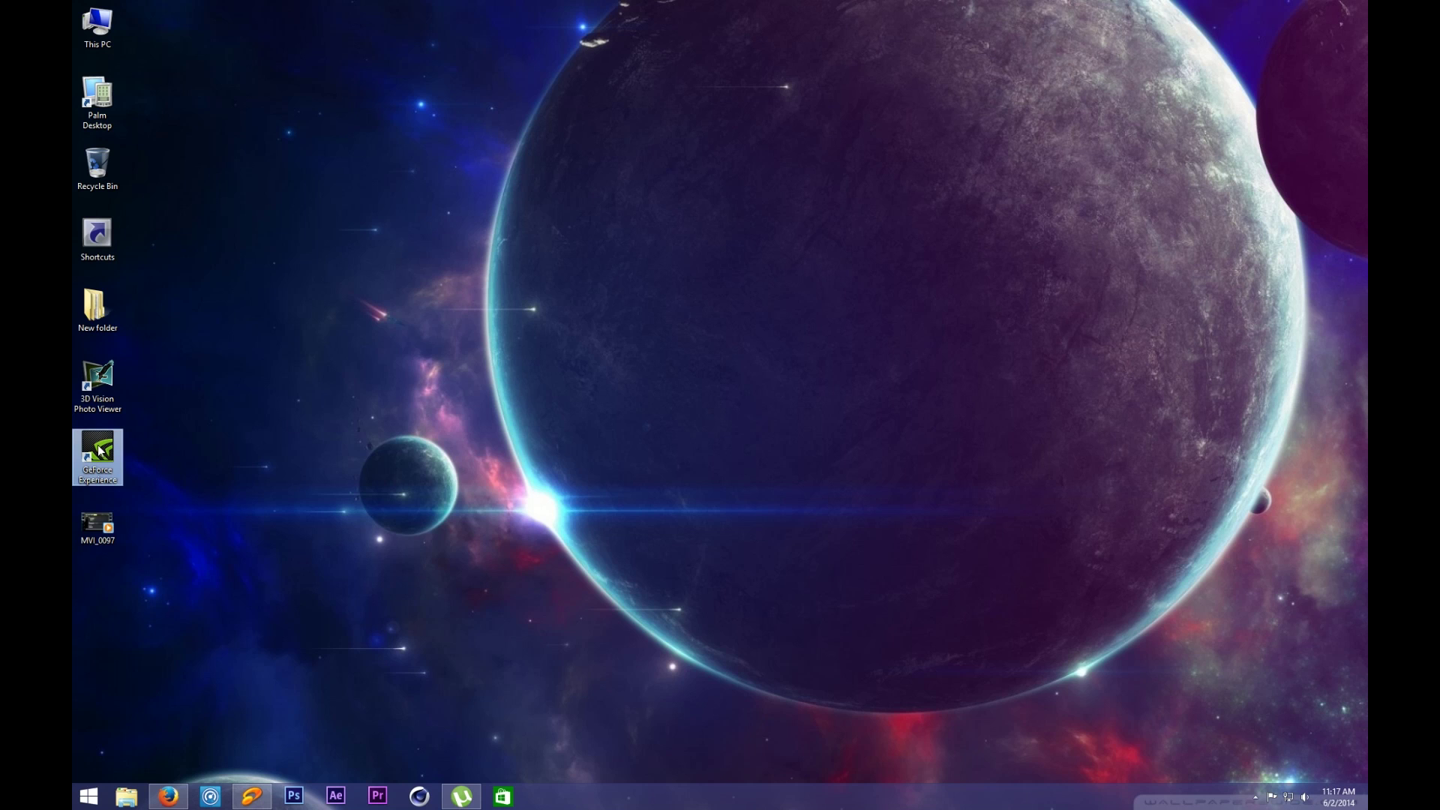
pyautogui.press('Return')
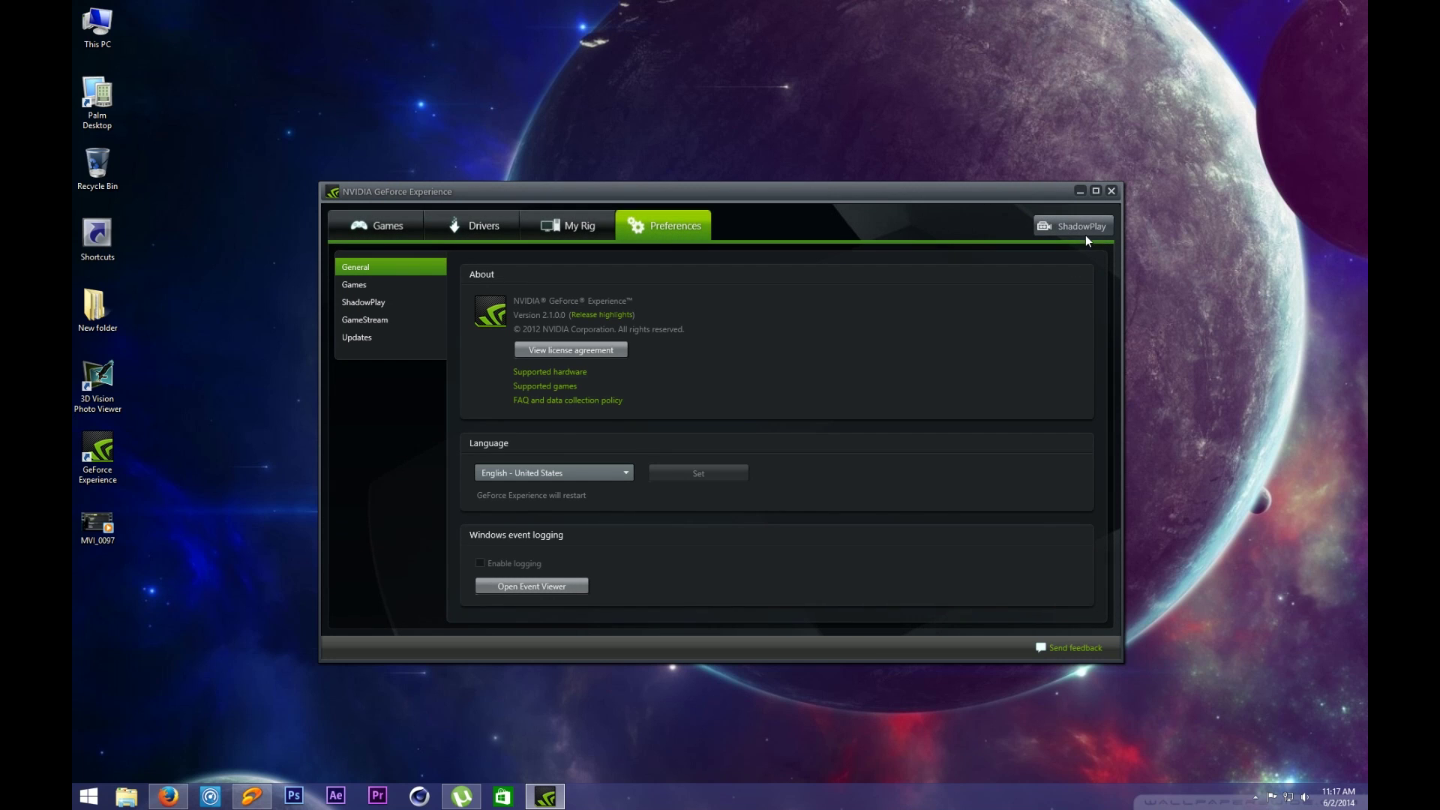
pyautogui.click(1111, 191)
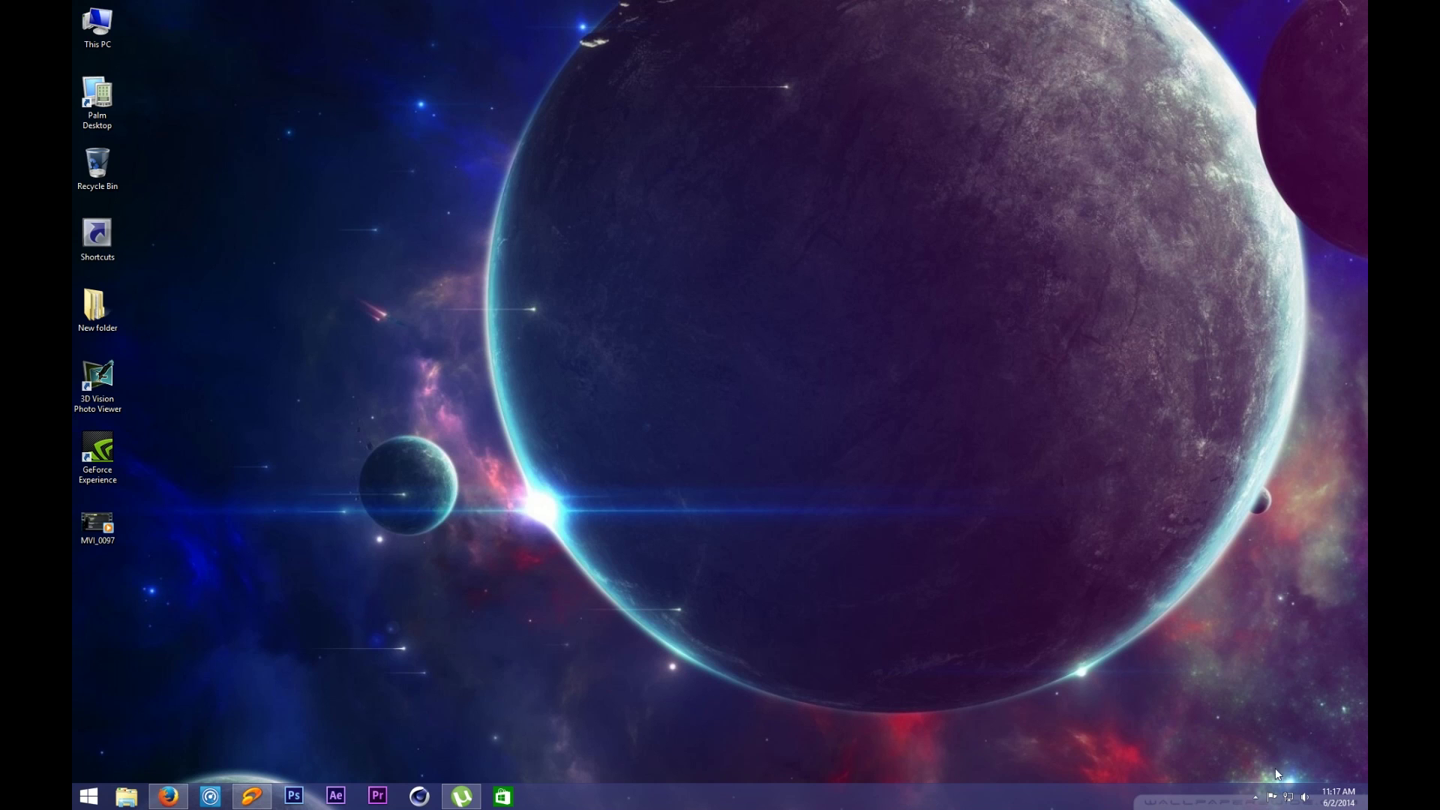
pyautogui.click(1252, 801)
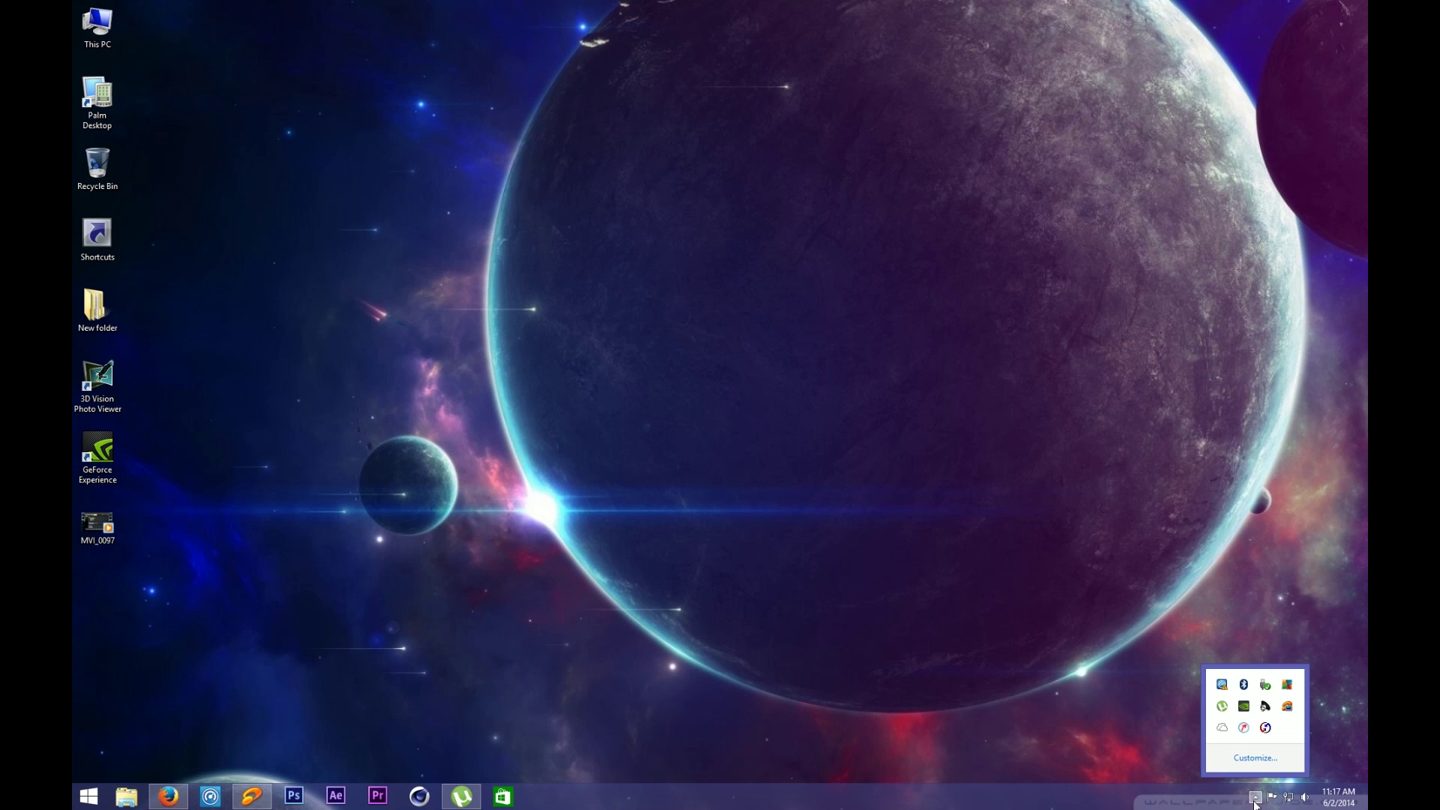
pyautogui.rightClick(1244, 708)
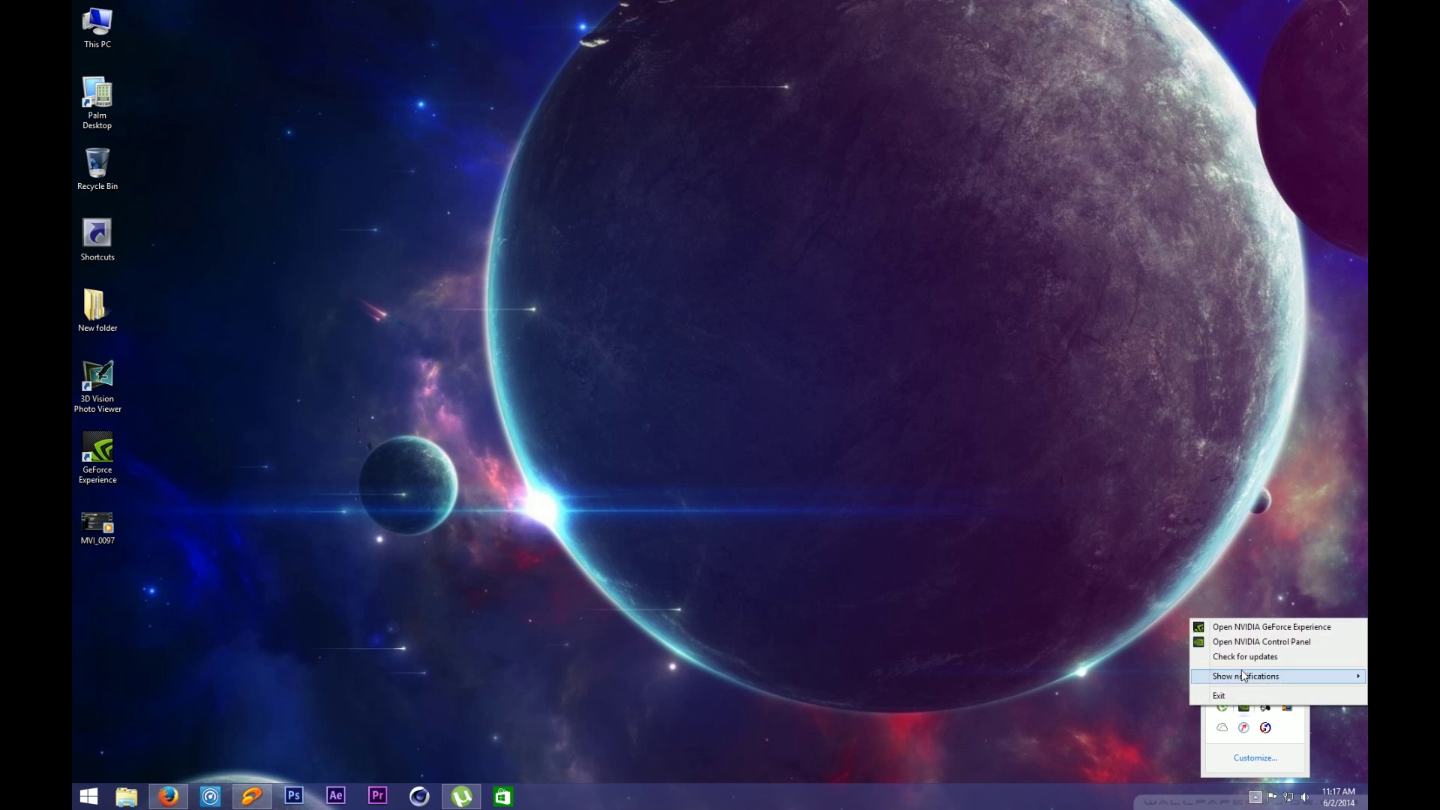
pyautogui.click(1241, 629)
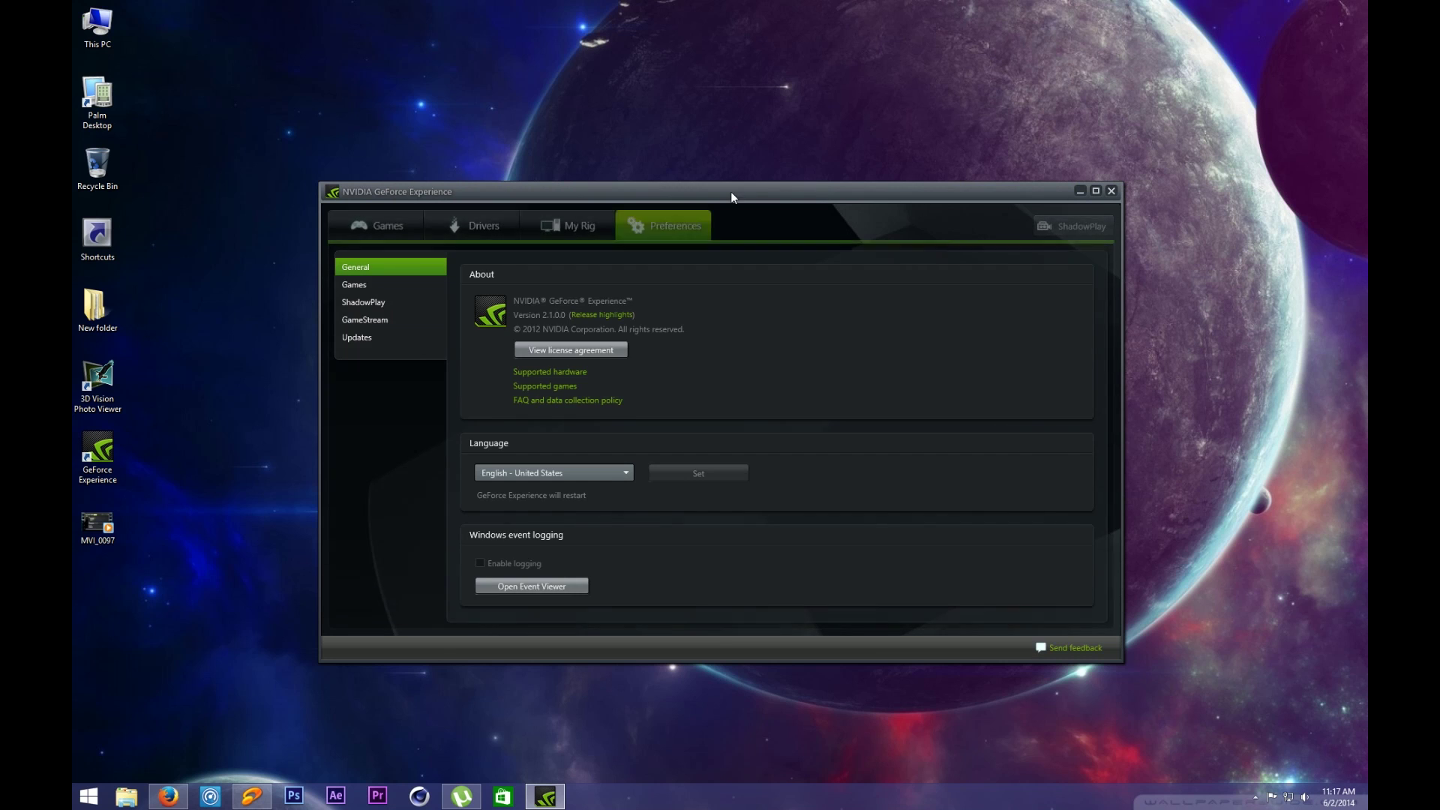
pyautogui.moveTo(732, 195); pyautogui.dragTo(756, 171)
pyautogui.click(618, 205)
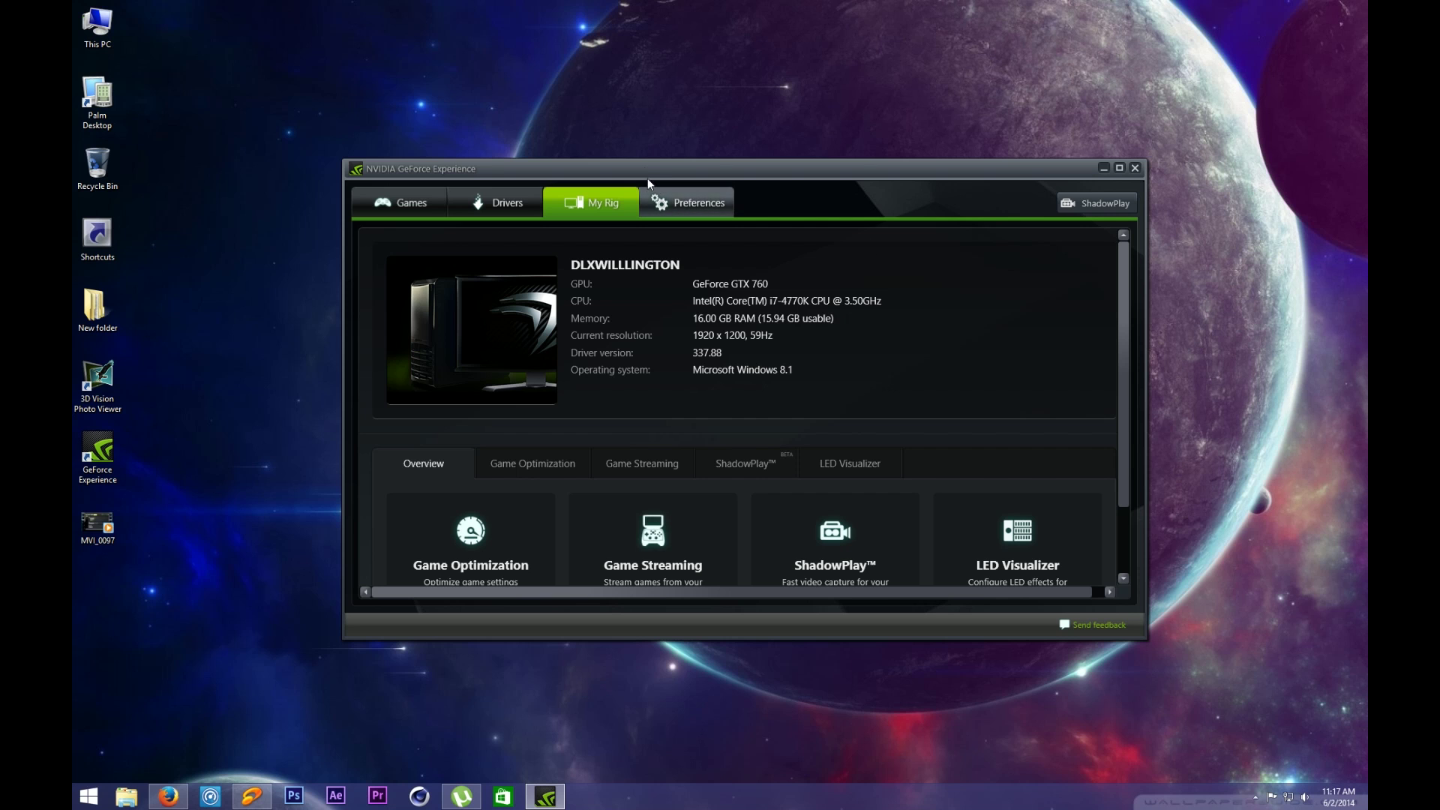
pyautogui.moveTo(645, 166); pyautogui.dragTo(640, 156)
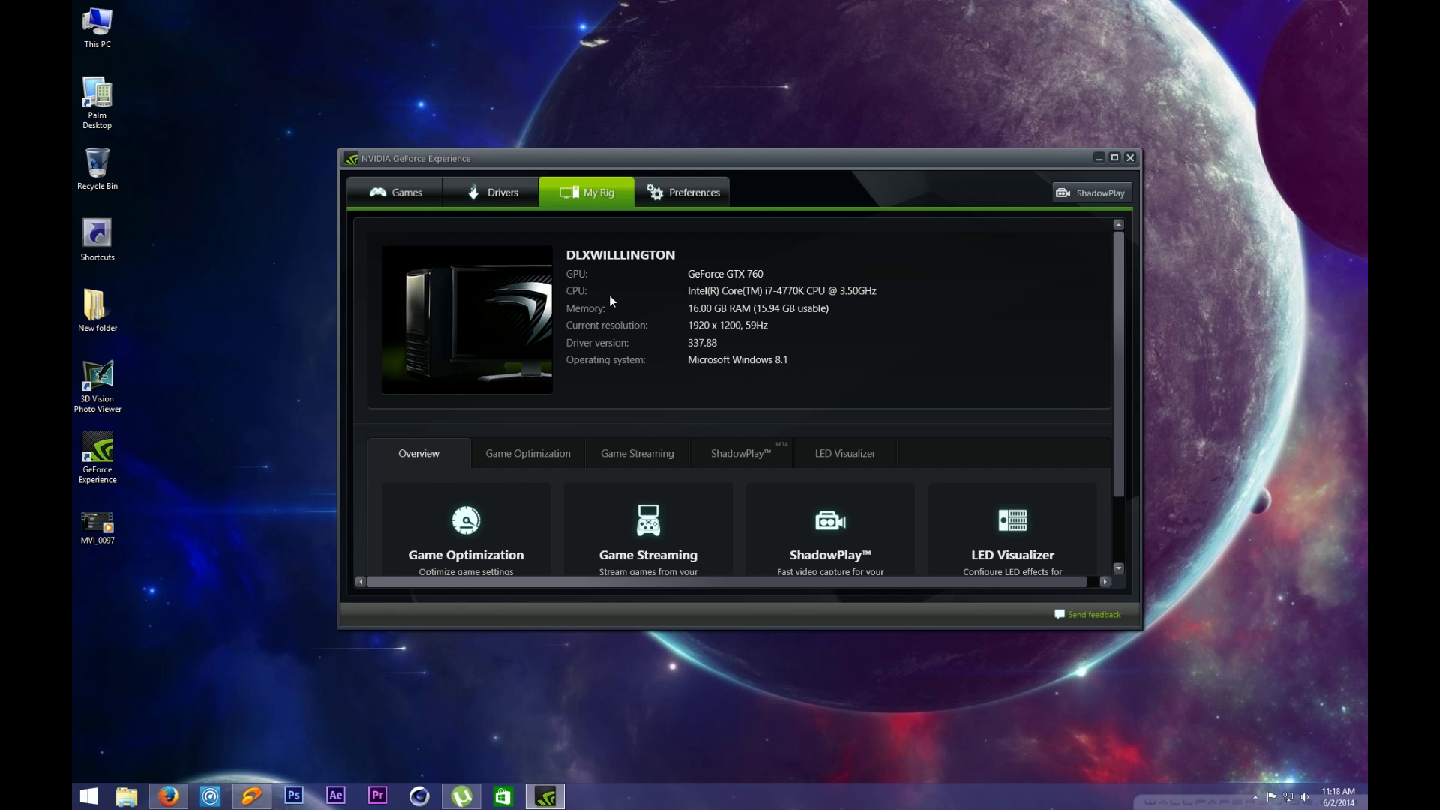
pyautogui.click(498, 188)
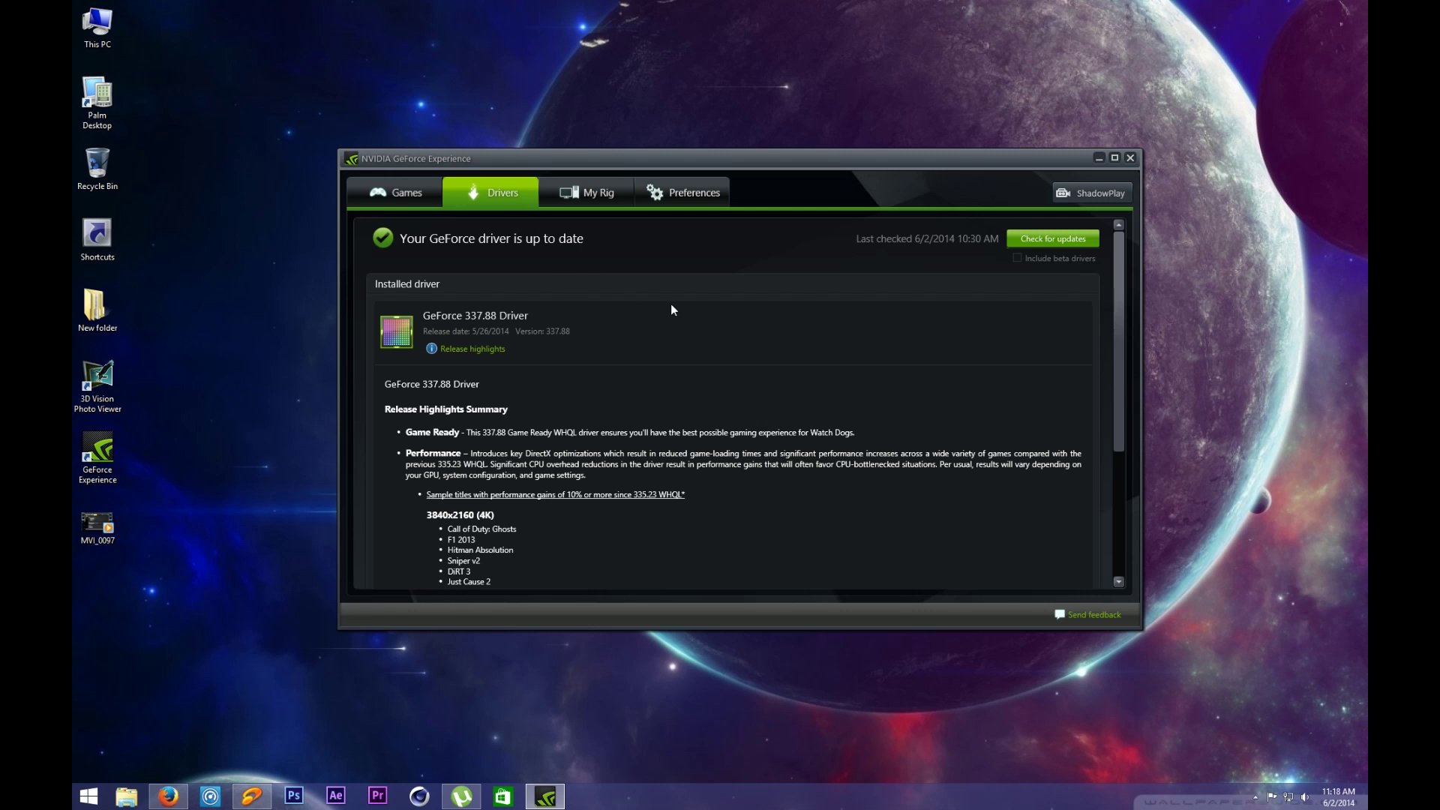
# Step: Scroll through the 337.88 driver release highlights, then return to the My Rig page
pyautogui.scroll(-3, 670, 304)
pyautogui.scroll(3, 671, 304)
pyautogui.click(586, 195)
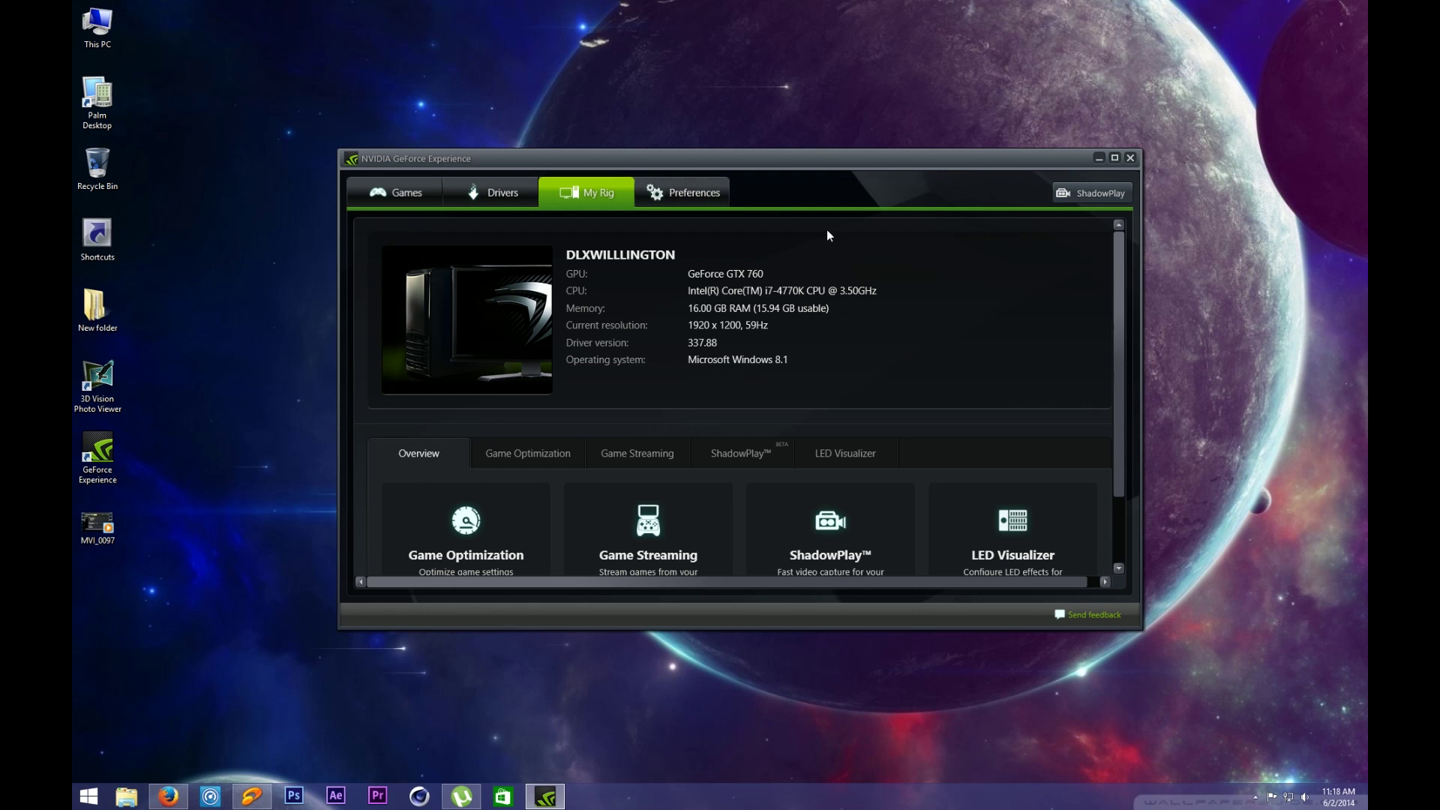
# Step: Switch between Games and My Rig, then bring up ShadowPlay showing 1080p, 30 FPS, 50 Mbps
pyautogui.moveTo(792, 168); pyautogui.dragTo(796, 125)
pyautogui.scroll(-2, 801, 348)
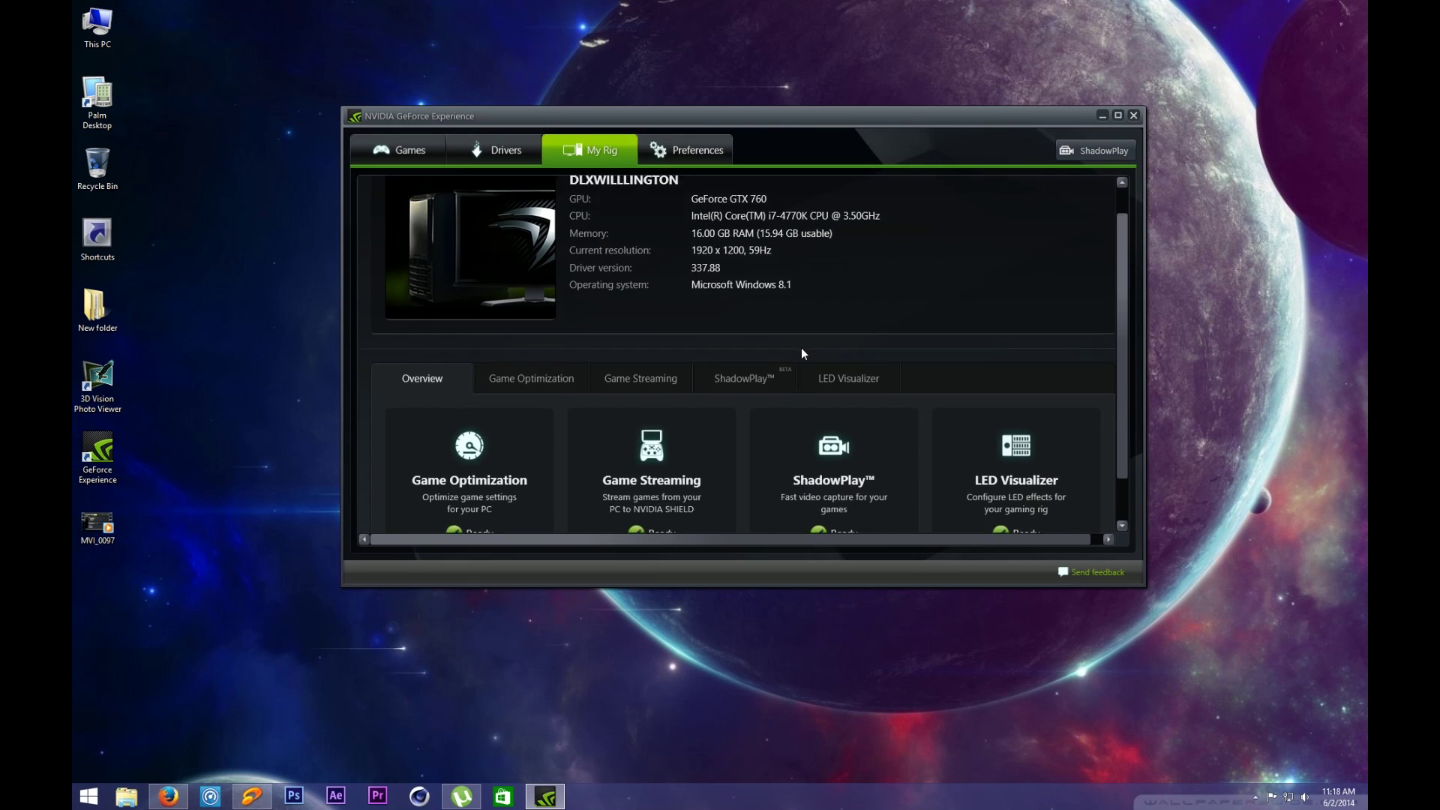
pyautogui.scroll(2, 801, 352)
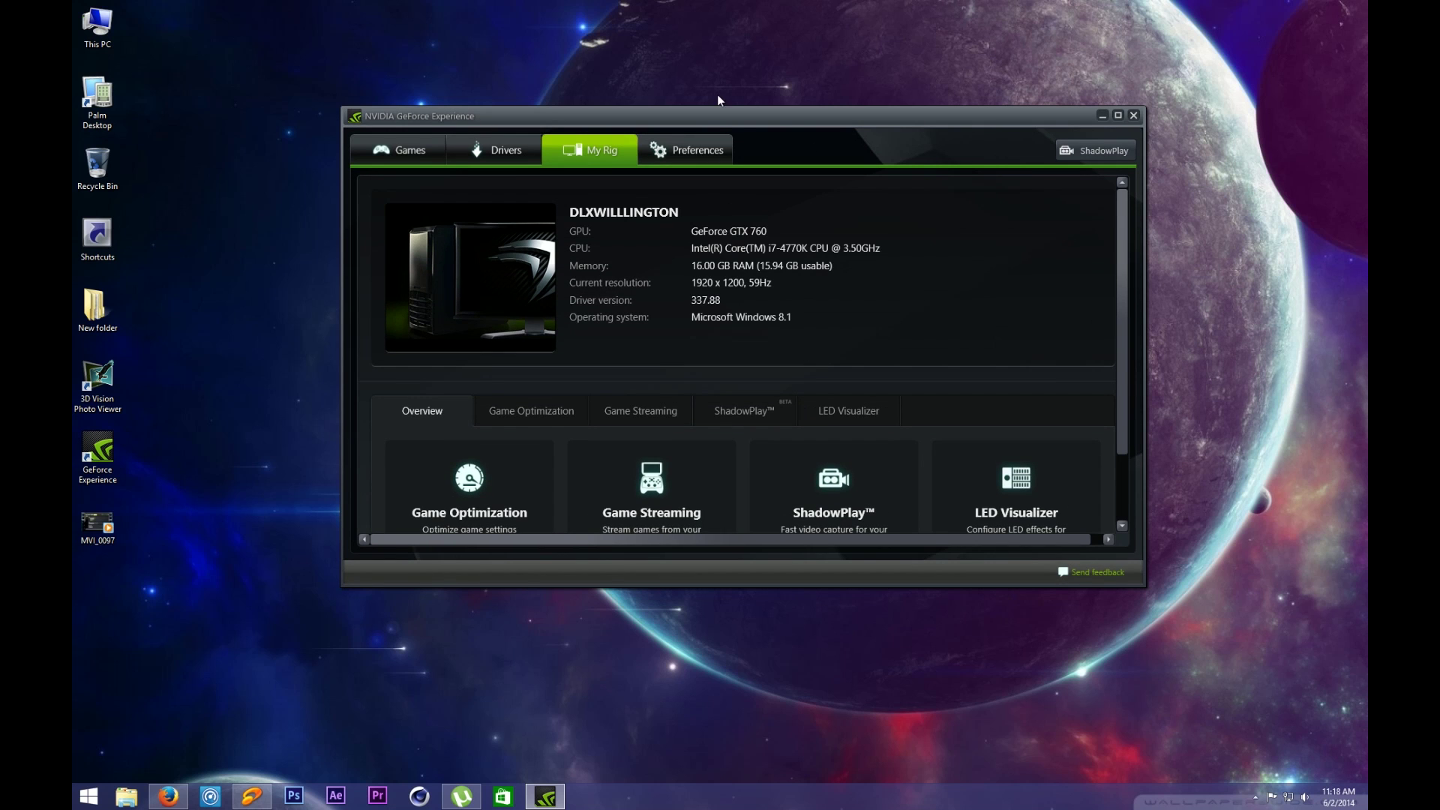
pyautogui.moveTo(712, 118); pyautogui.dragTo(709, 155)
pyautogui.click(407, 192)
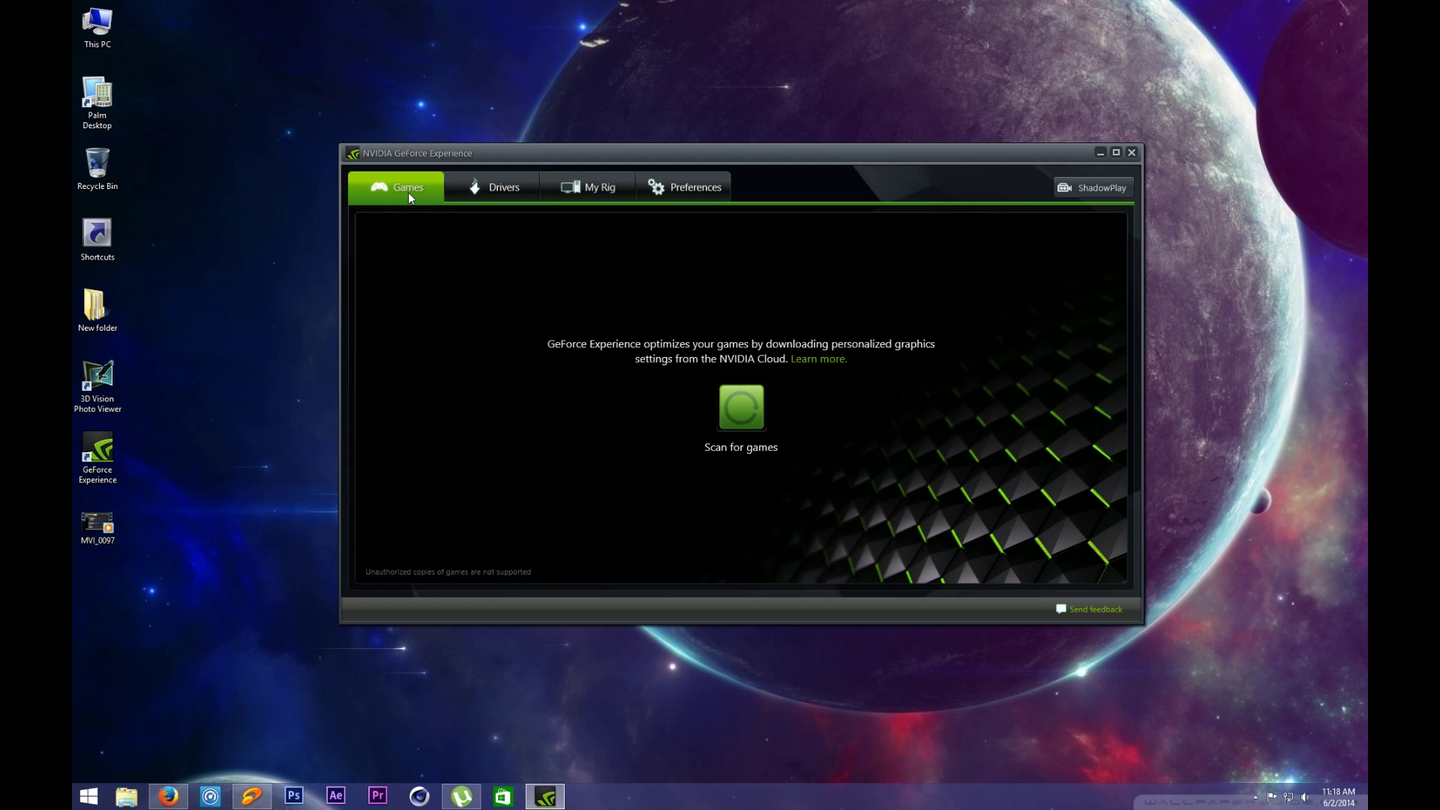
pyautogui.moveTo(685, 155); pyautogui.dragTo(633, 167)
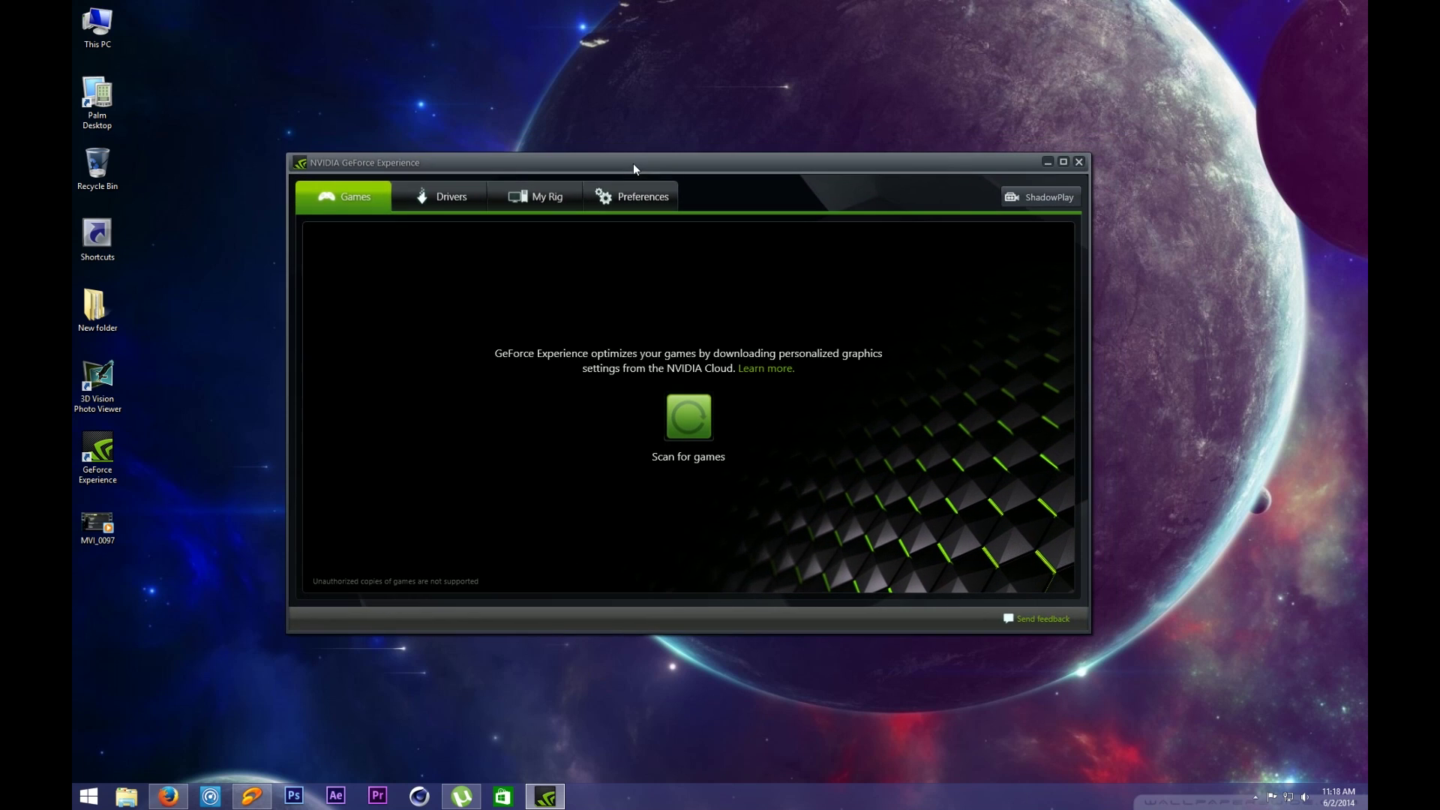
pyautogui.click(547, 195)
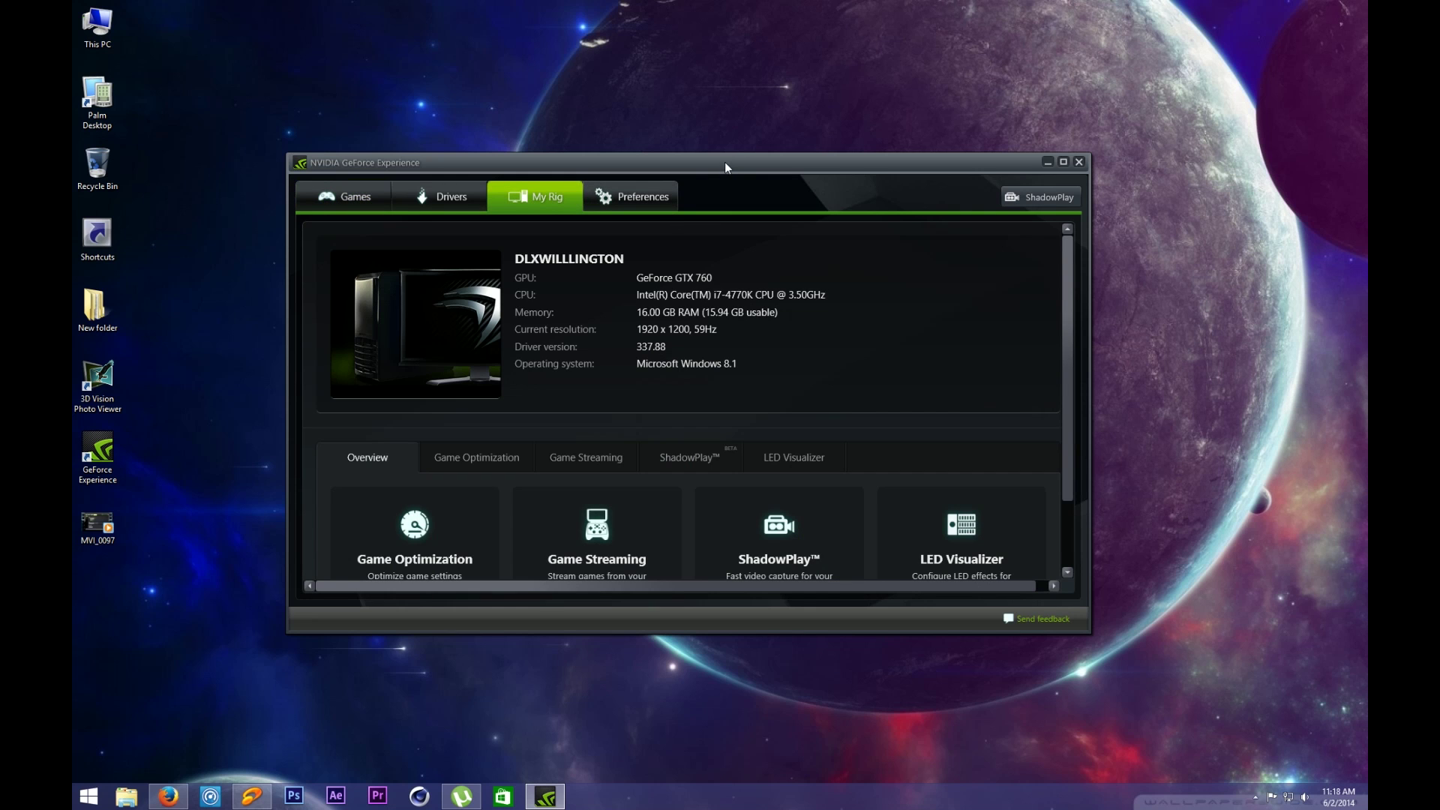
pyautogui.moveTo(725, 162); pyautogui.dragTo(797, 171)
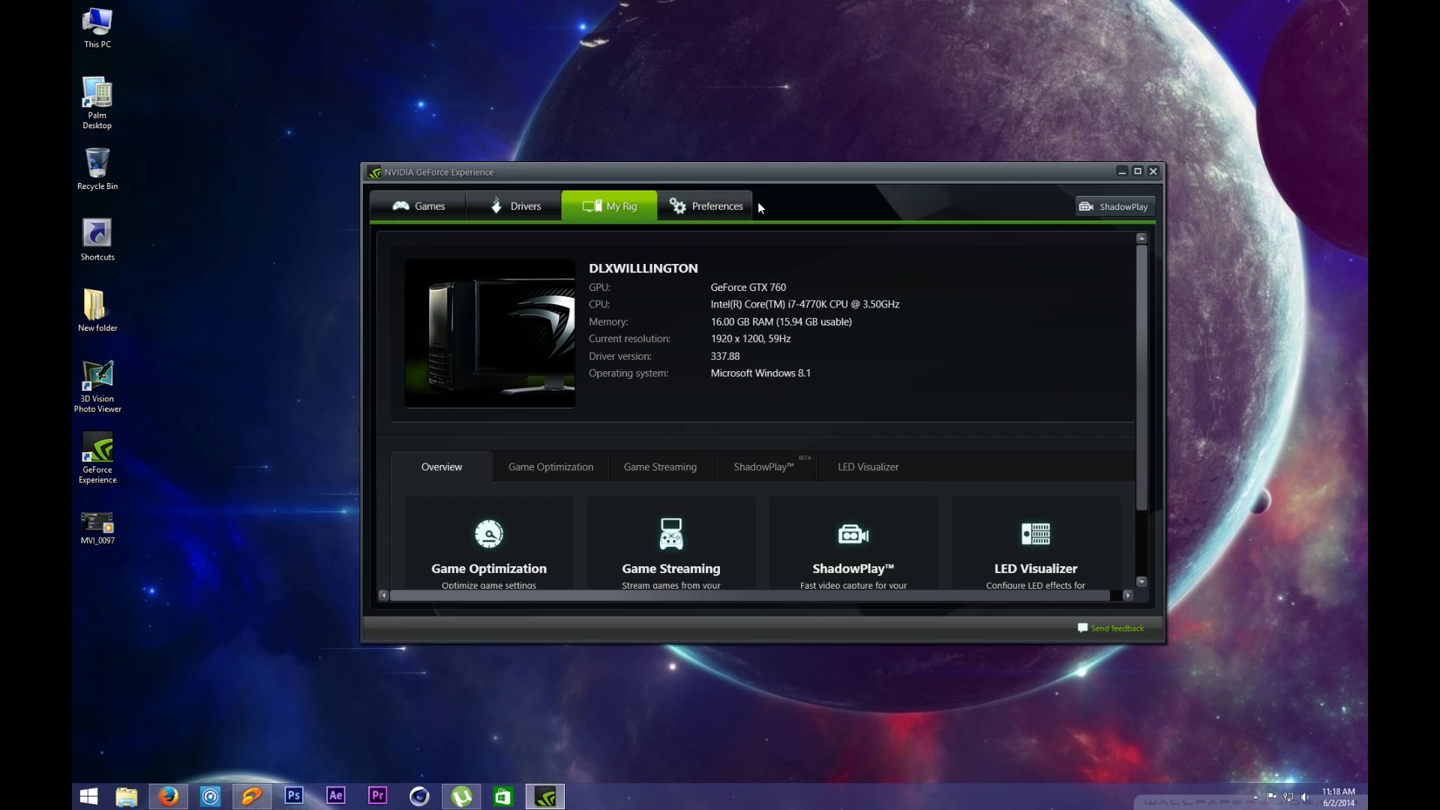
pyautogui.click(1118, 212)
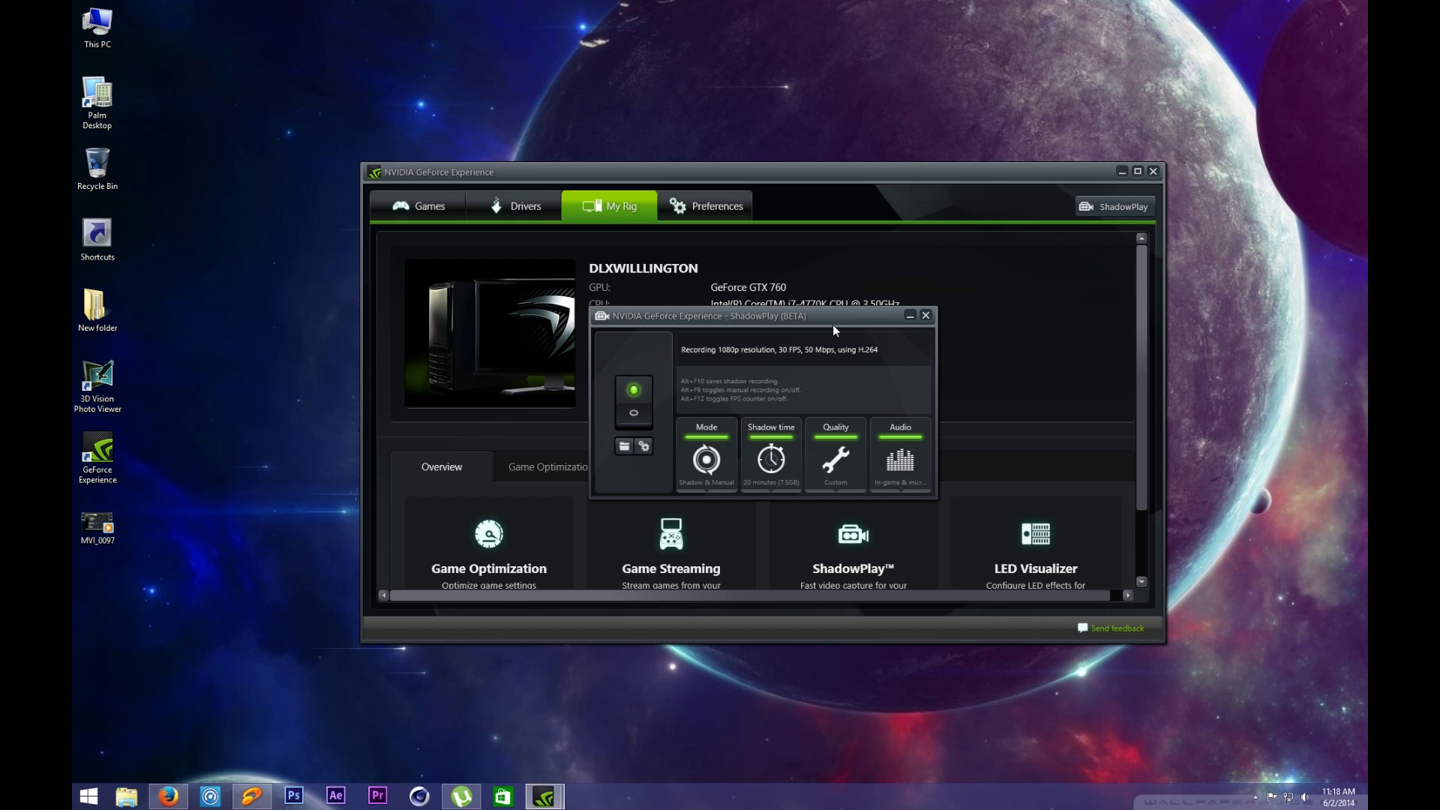
# Step: Reposition the ShadowPlay panel, then close it with its X button
pyautogui.moveTo(834, 322); pyautogui.dragTo(843, 319)
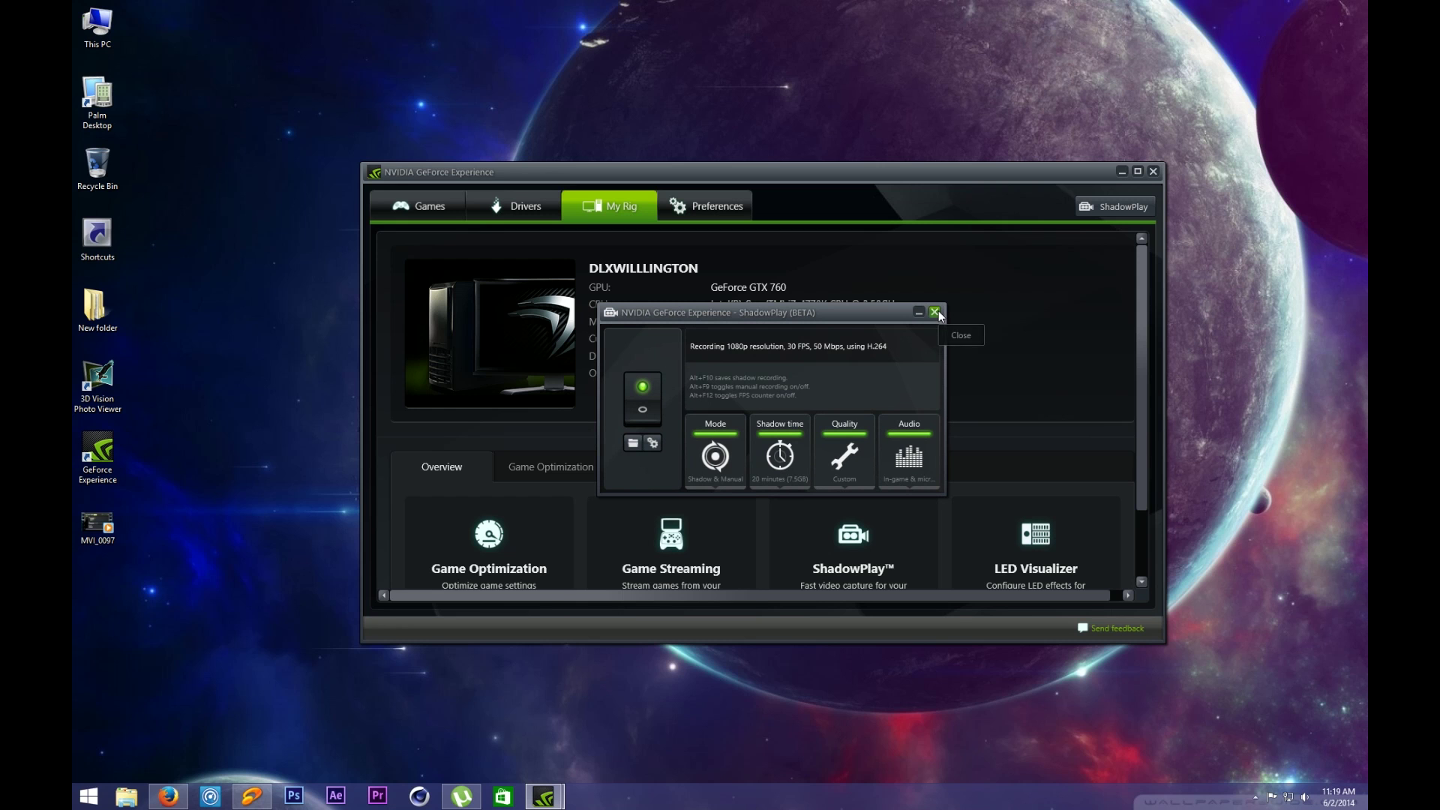
pyautogui.moveTo(838, 318); pyautogui.dragTo(834, 305)
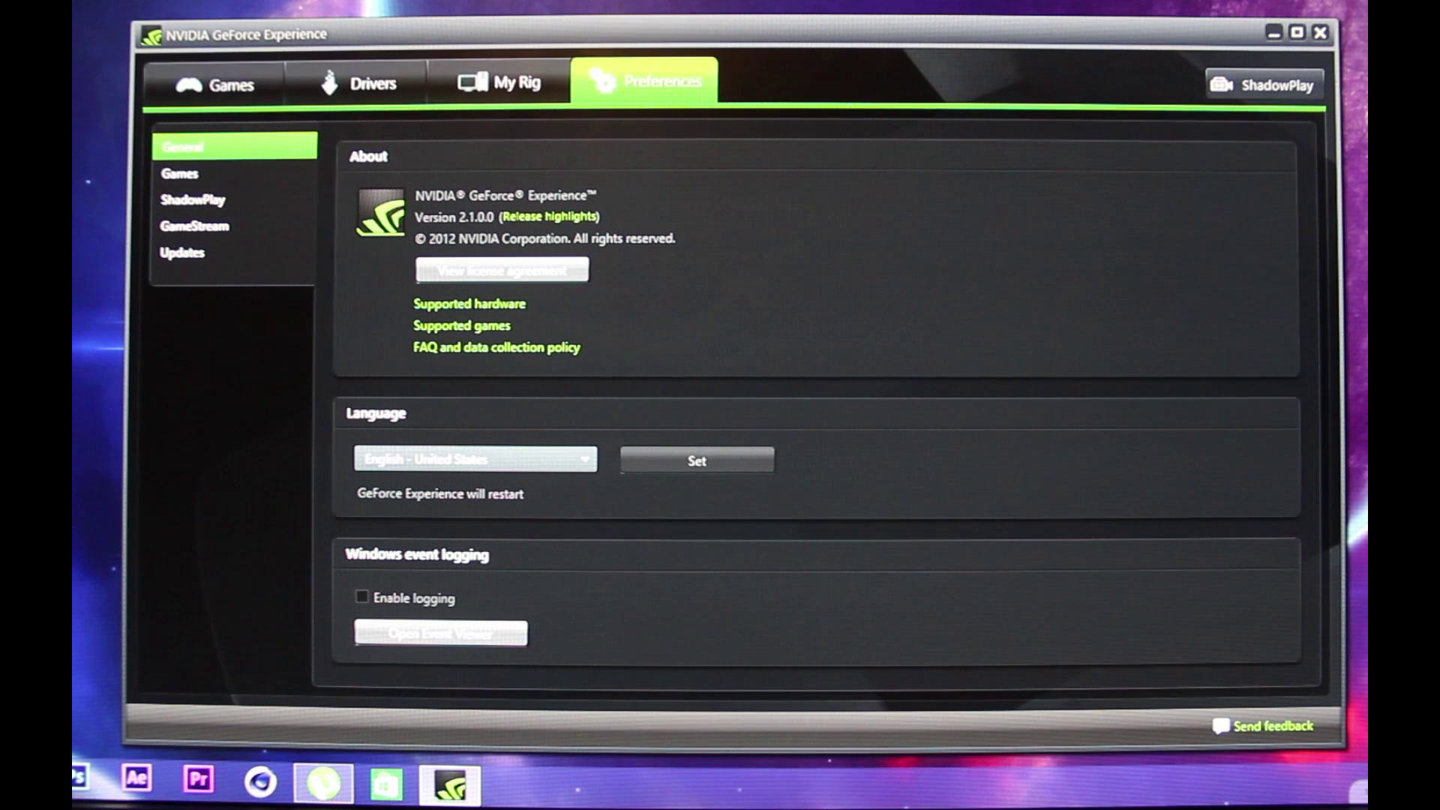
pyautogui.click(1259, 88)
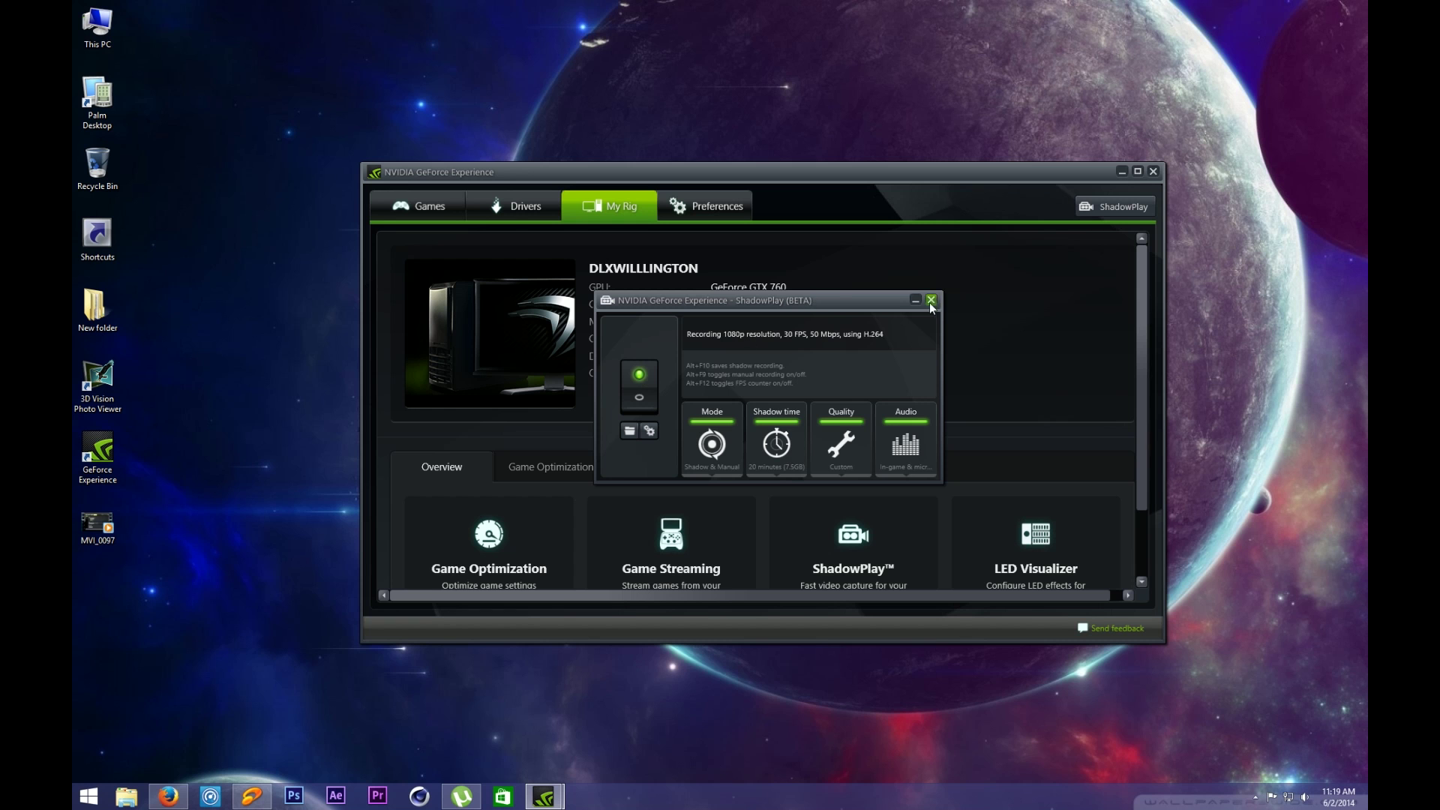
pyautogui.click(930, 300)
# Step: In the ShadowPlay preferences, set the camera overlay position to Off, keeping desktop capture allowed
pyautogui.click(719, 208)
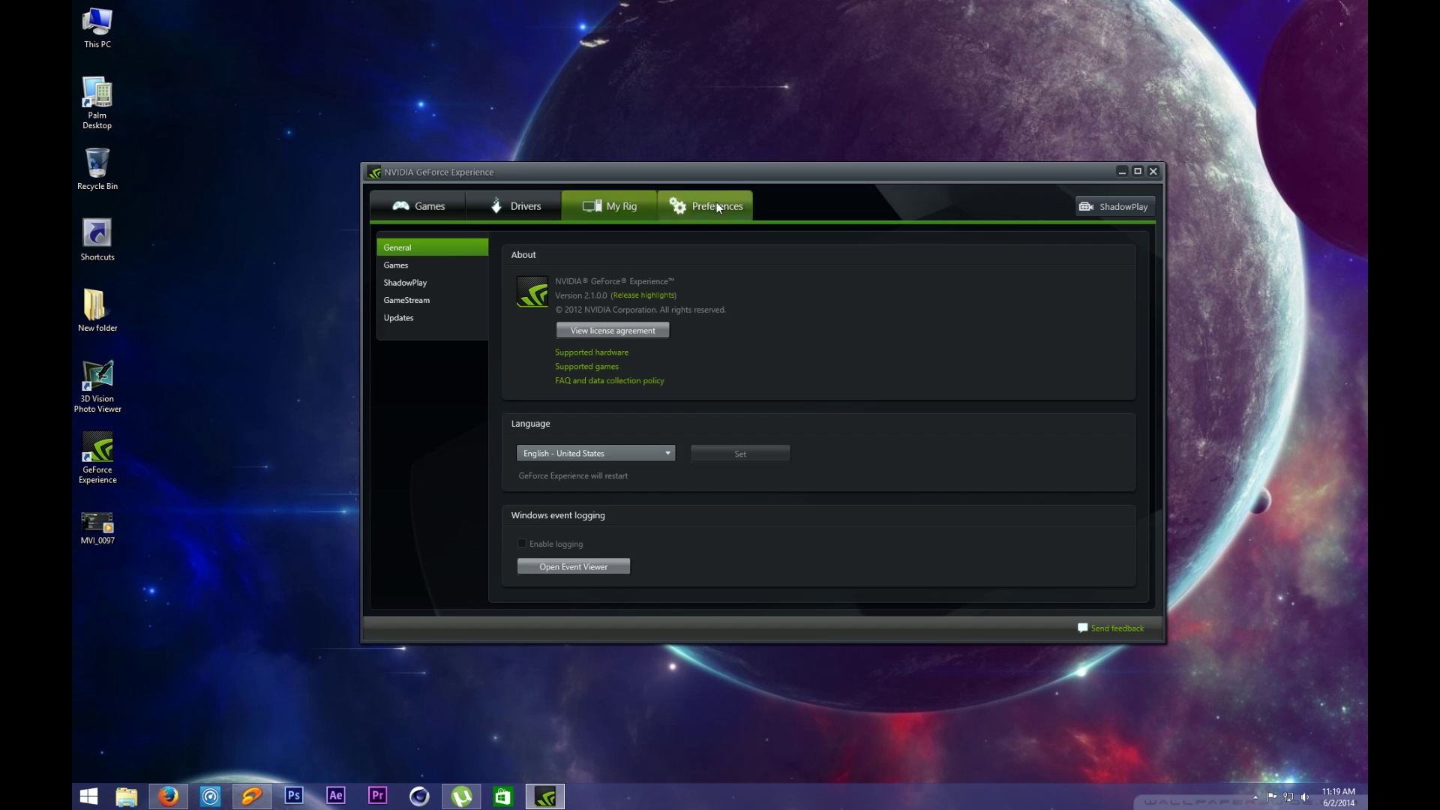
pyautogui.click(412, 285)
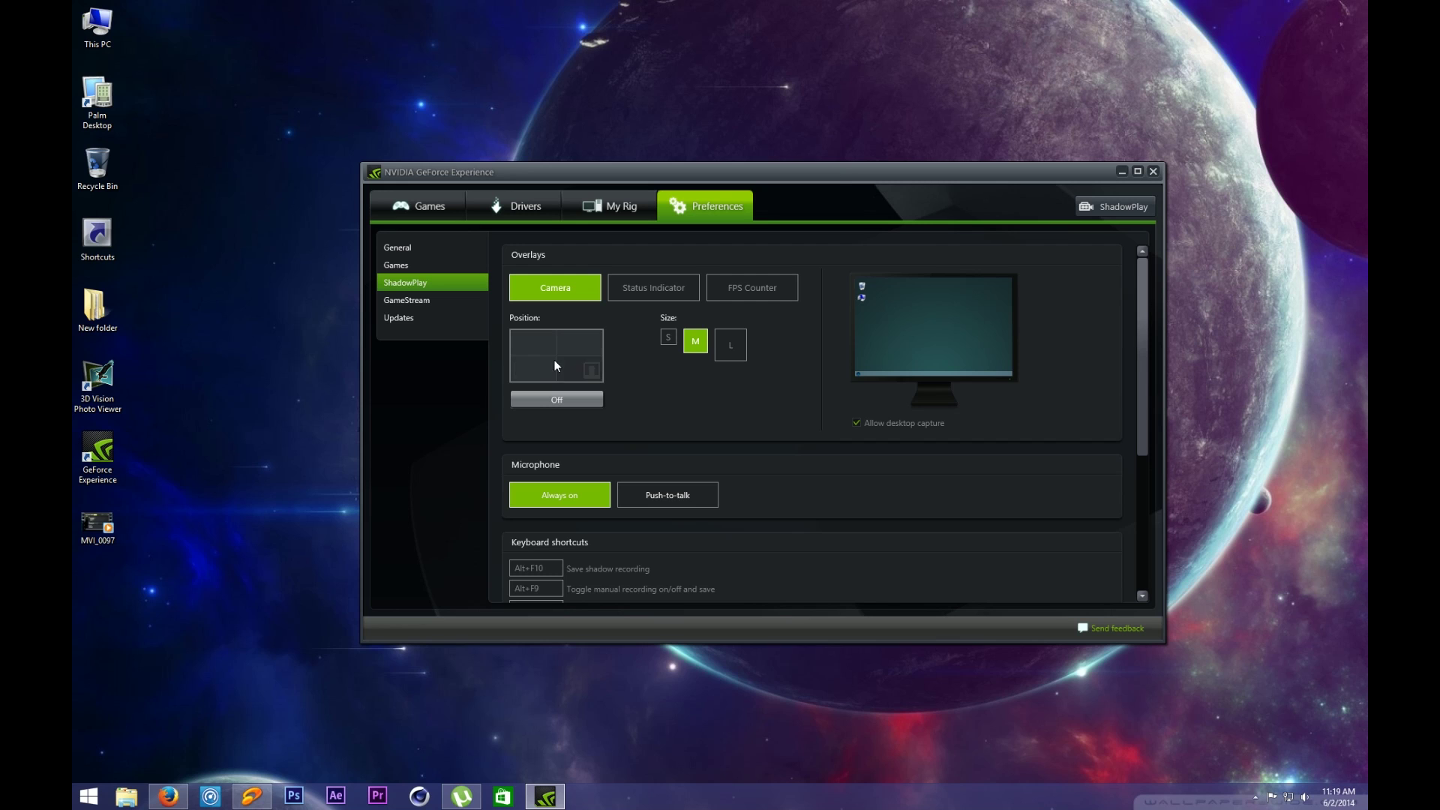
pyautogui.click(559, 402)
pyautogui.scroll(-5, 962, 427)
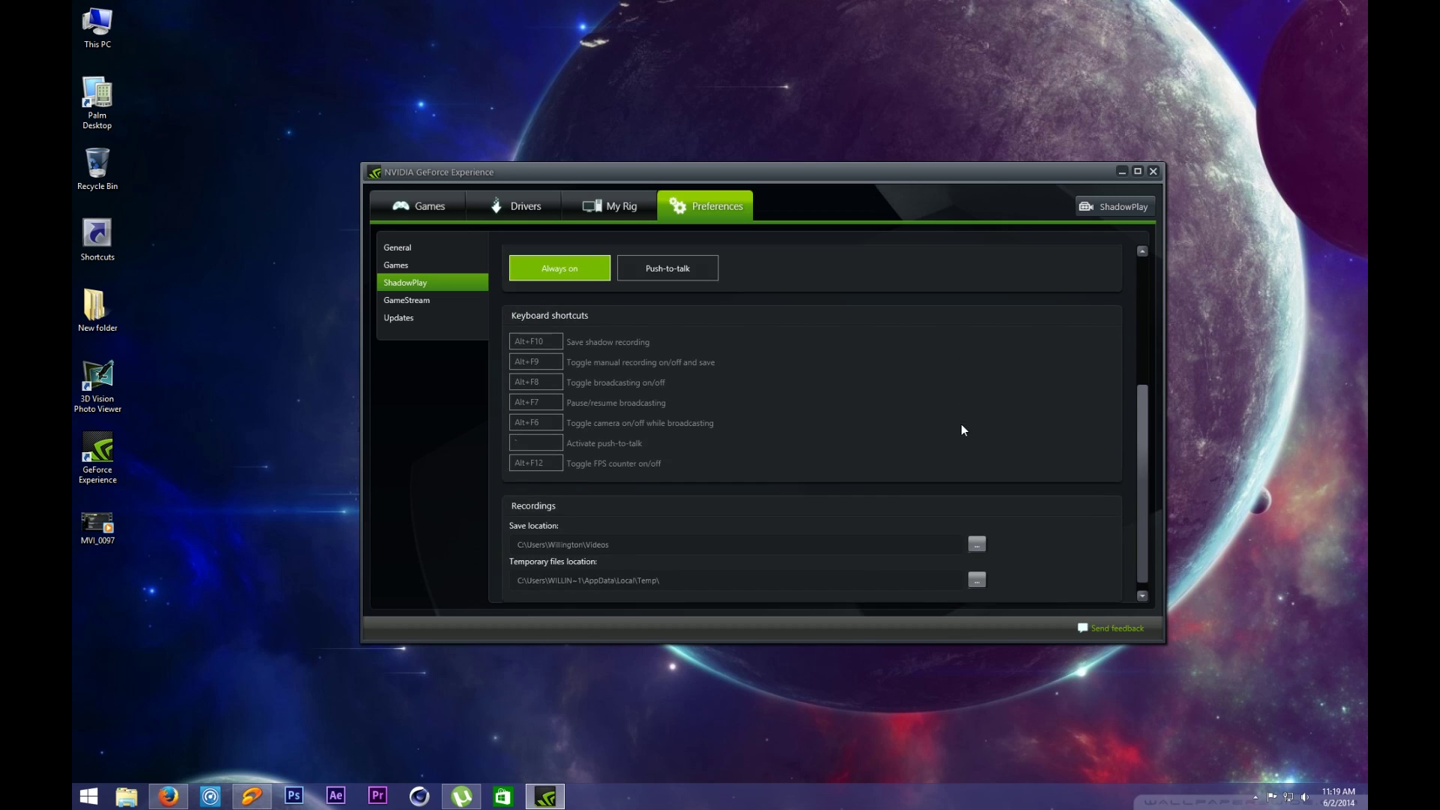
pyautogui.scroll(4, 962, 427)
# Step: Review the ShadowPlay preferences, cancel a save-folder change, and bring up the 1080p/30 FPS ShadowPlay panel
pyautogui.scroll(1, 963, 429)
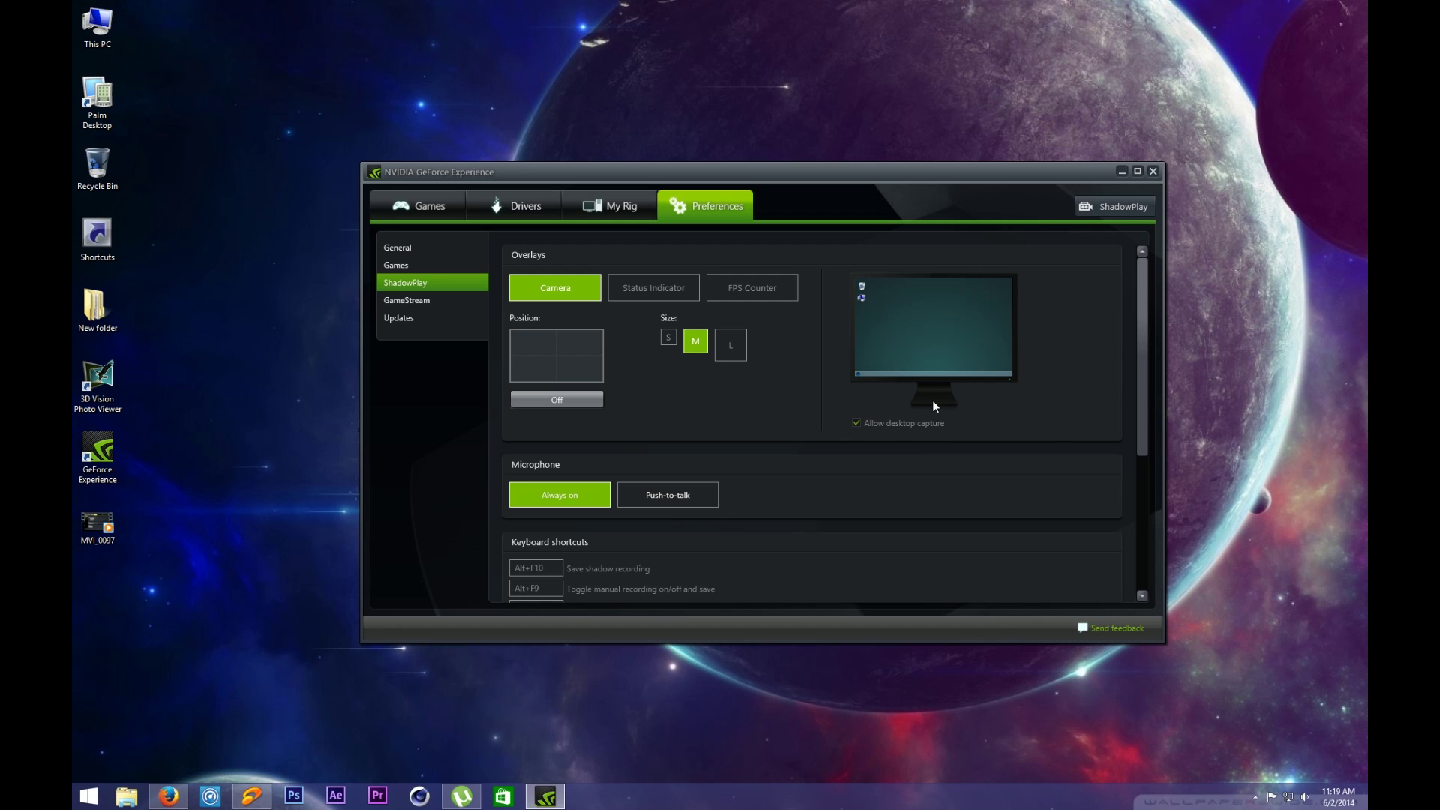
pyautogui.scroll(-5, 933, 403)
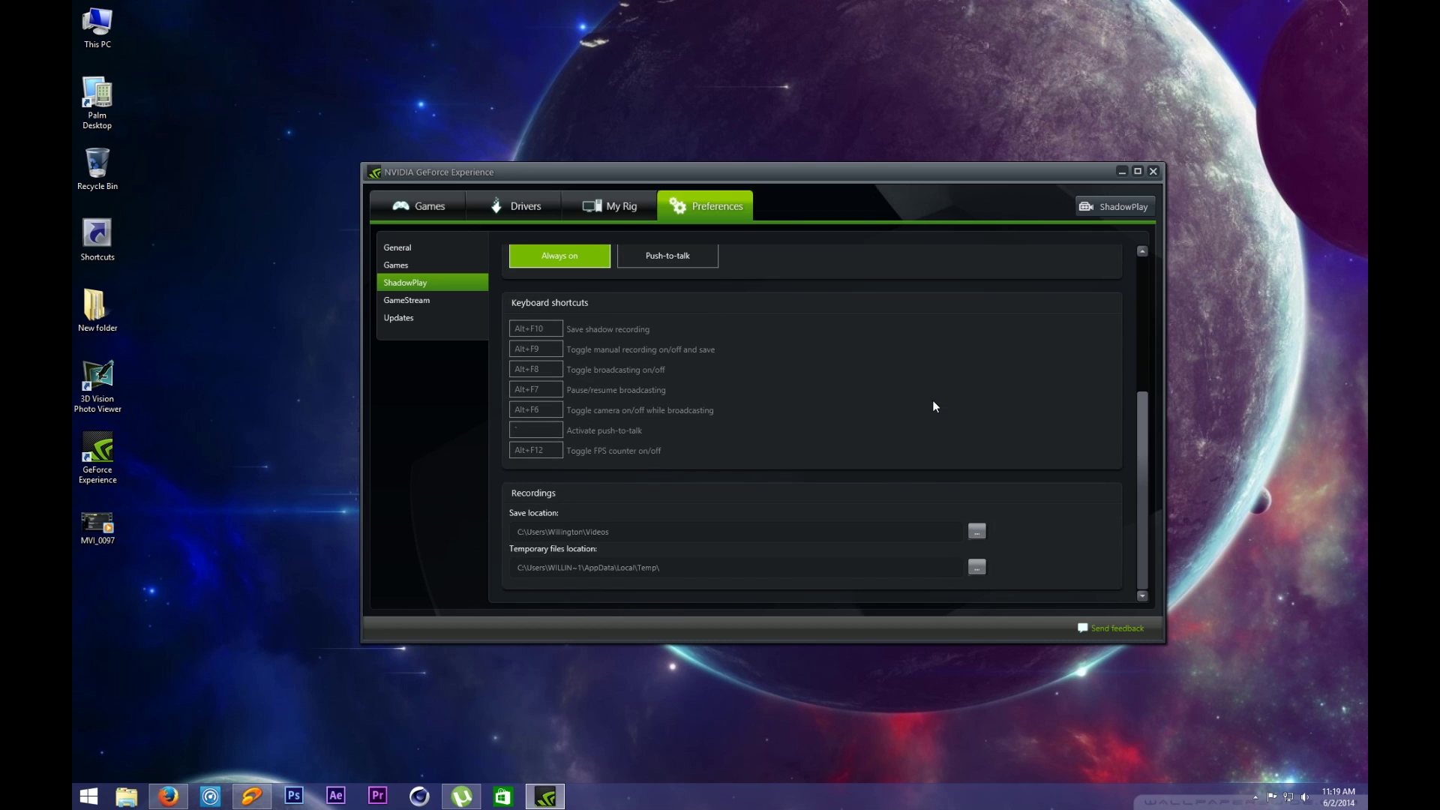
pyautogui.scroll(4, 934, 403)
pyautogui.scroll(2, 933, 399)
pyautogui.scroll(-3, 933, 399)
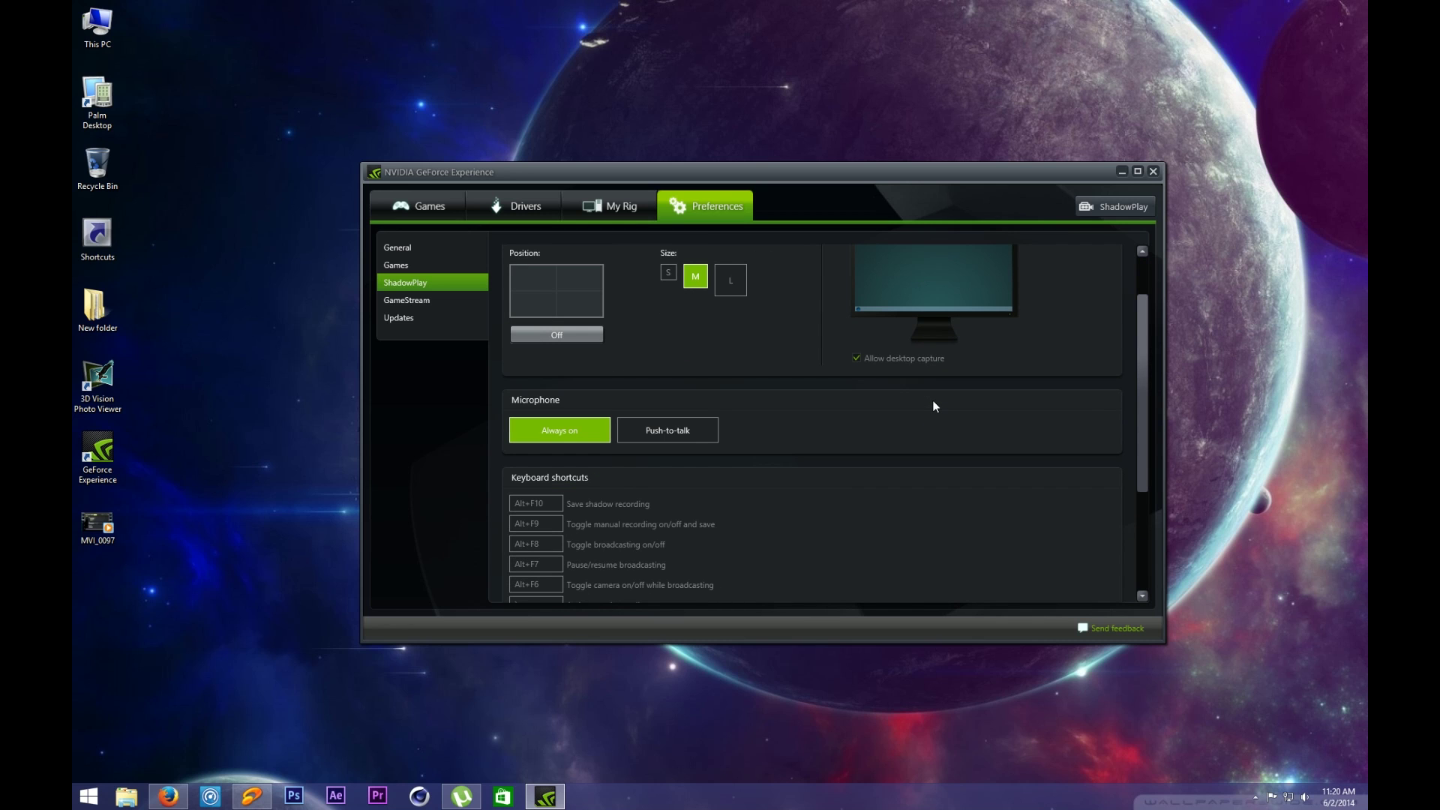
pyautogui.scroll(-4, 933, 403)
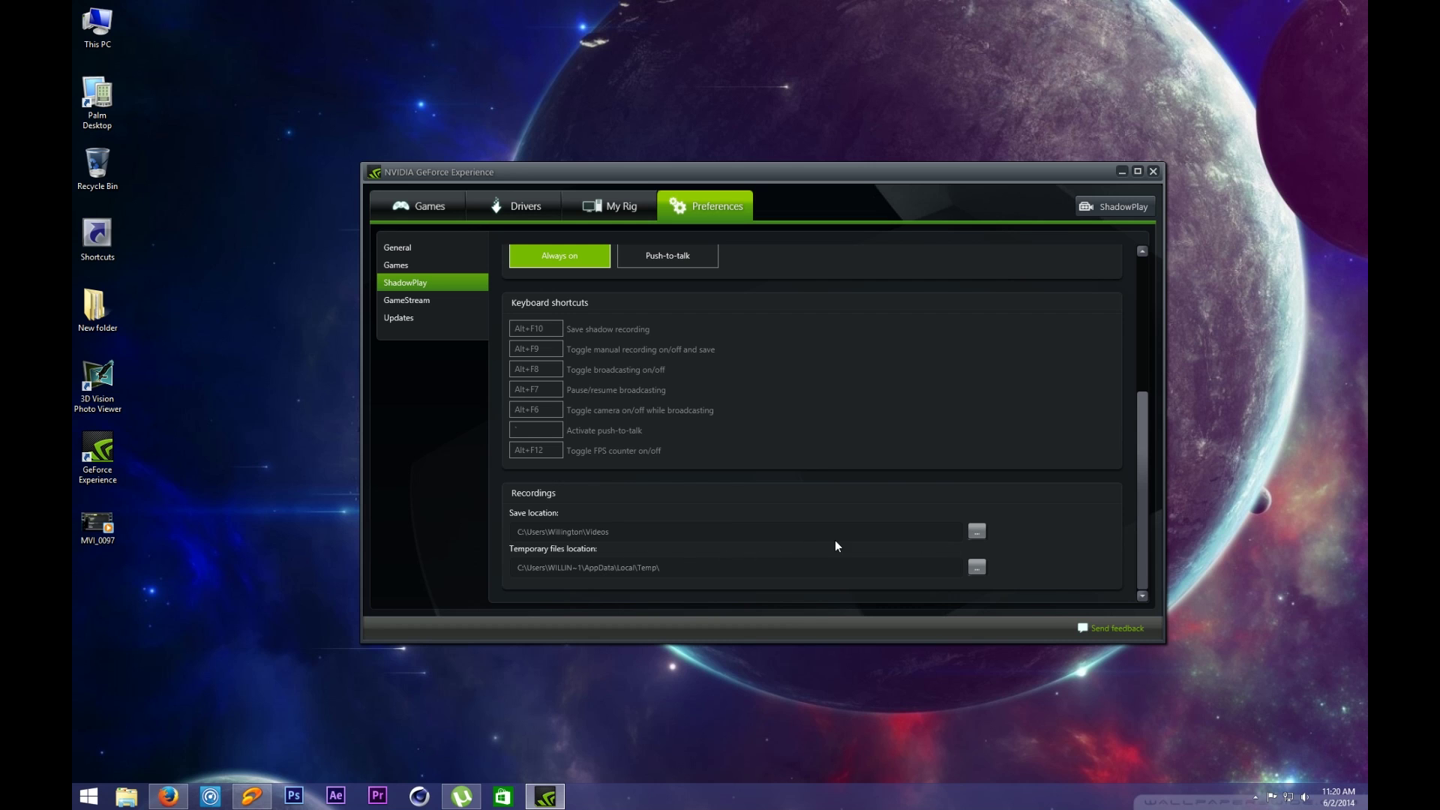
pyautogui.click(976, 533)
pyautogui.click(994, 169)
pyautogui.scroll(5, 997, 548)
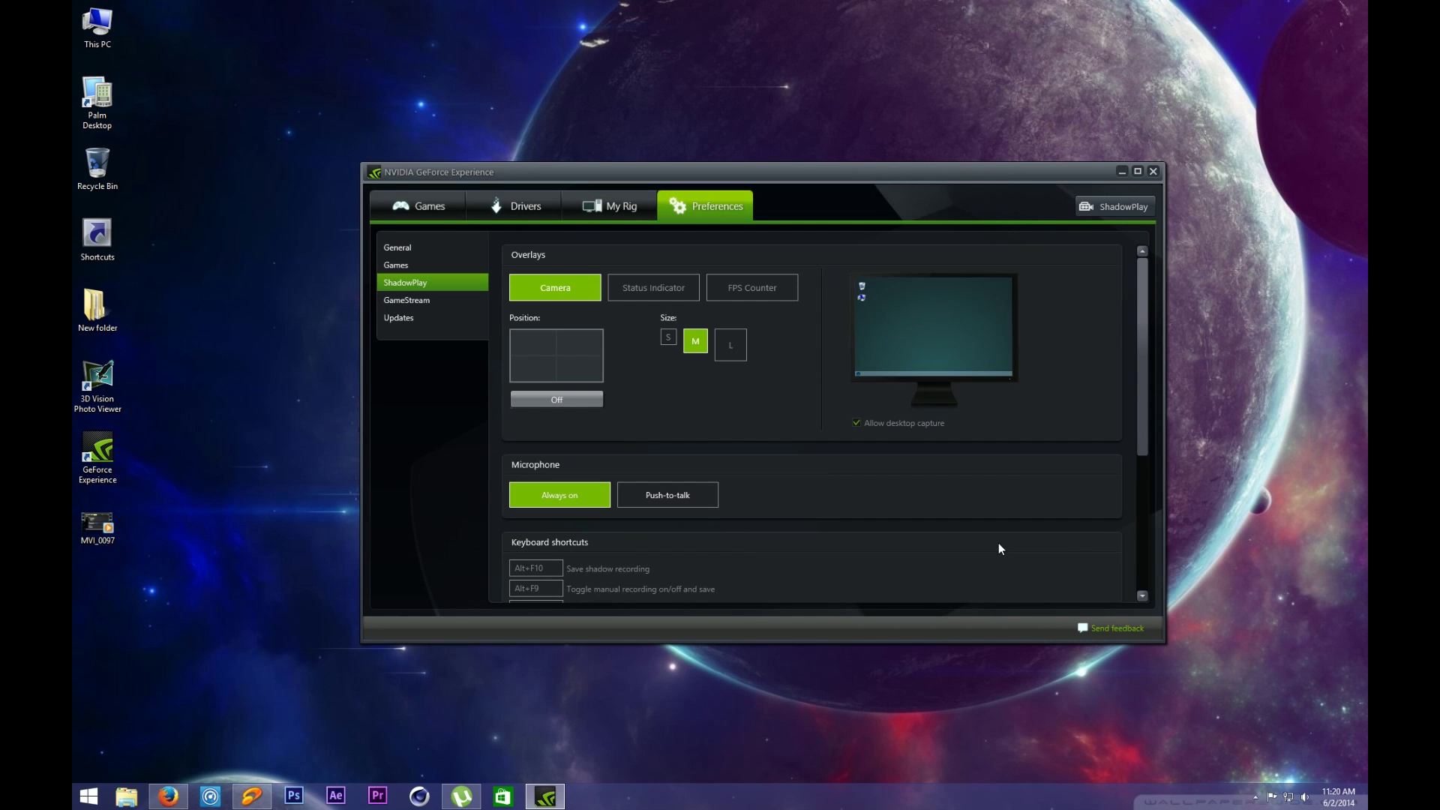
pyautogui.click(1122, 205)
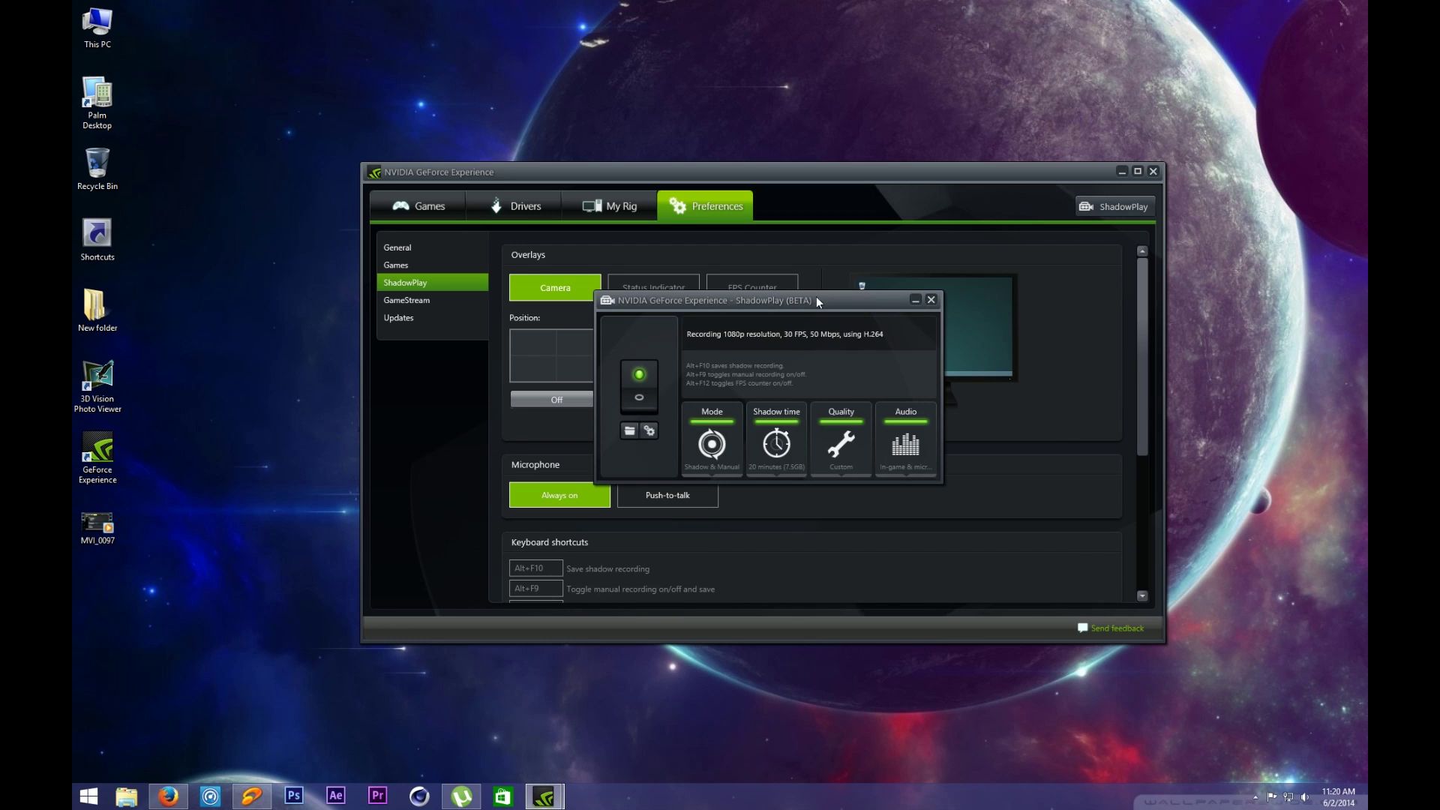
pyautogui.moveTo(761, 300); pyautogui.dragTo(834, 339)
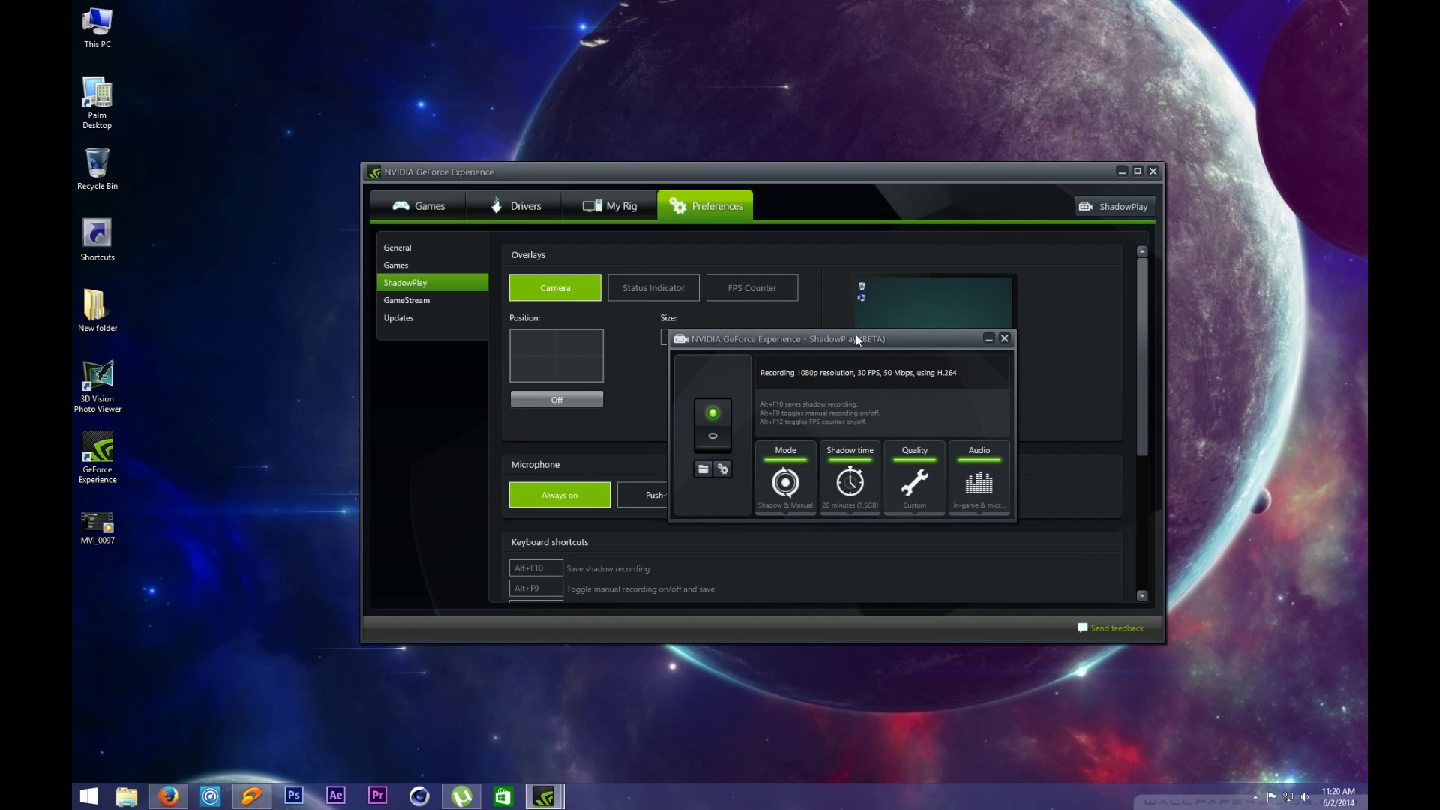
pyautogui.moveTo(856, 338); pyautogui.dragTo(830, 331)
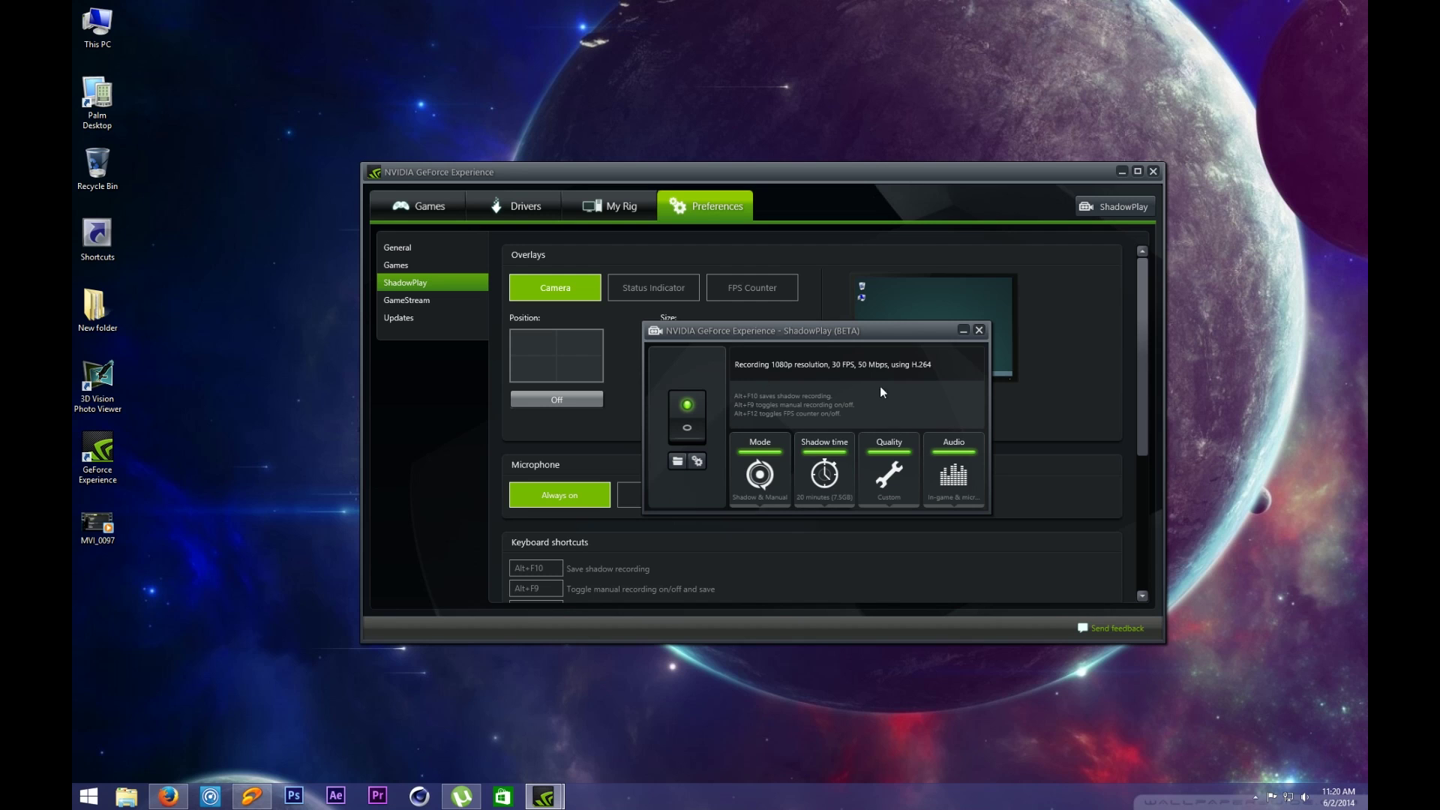
pyautogui.click(979, 331)
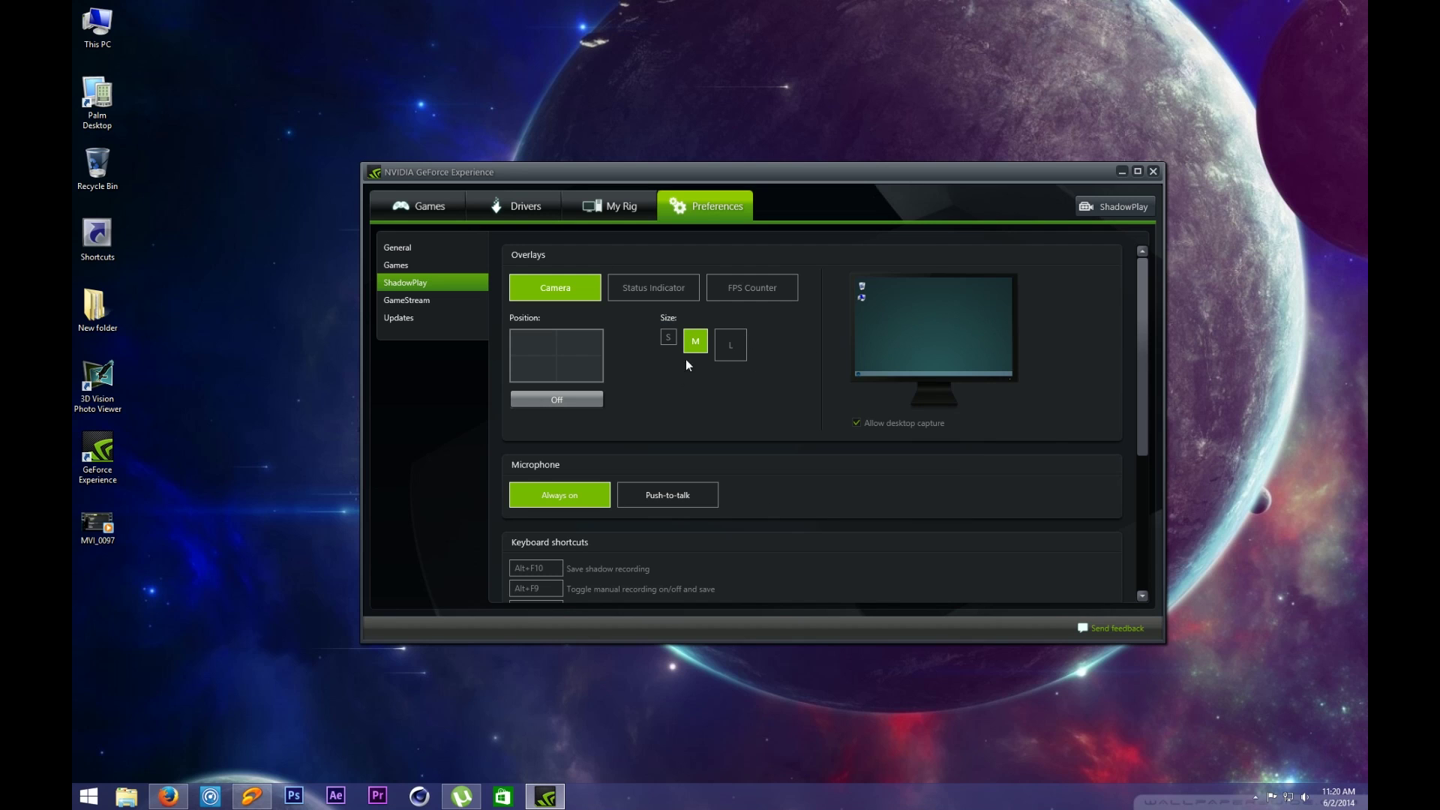
pyautogui.click(1105, 201)
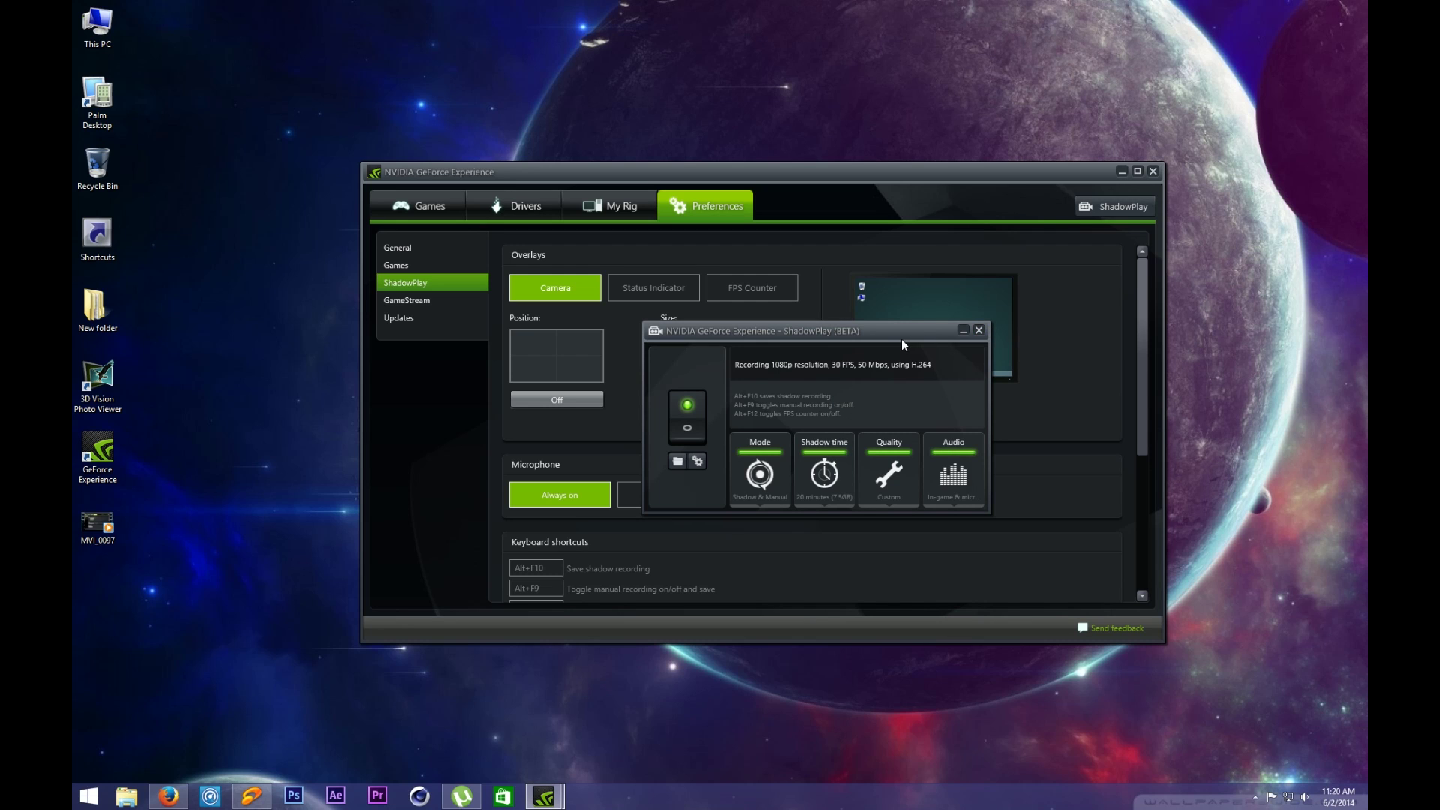
pyautogui.moveTo(902, 339); pyautogui.dragTo(886, 301)
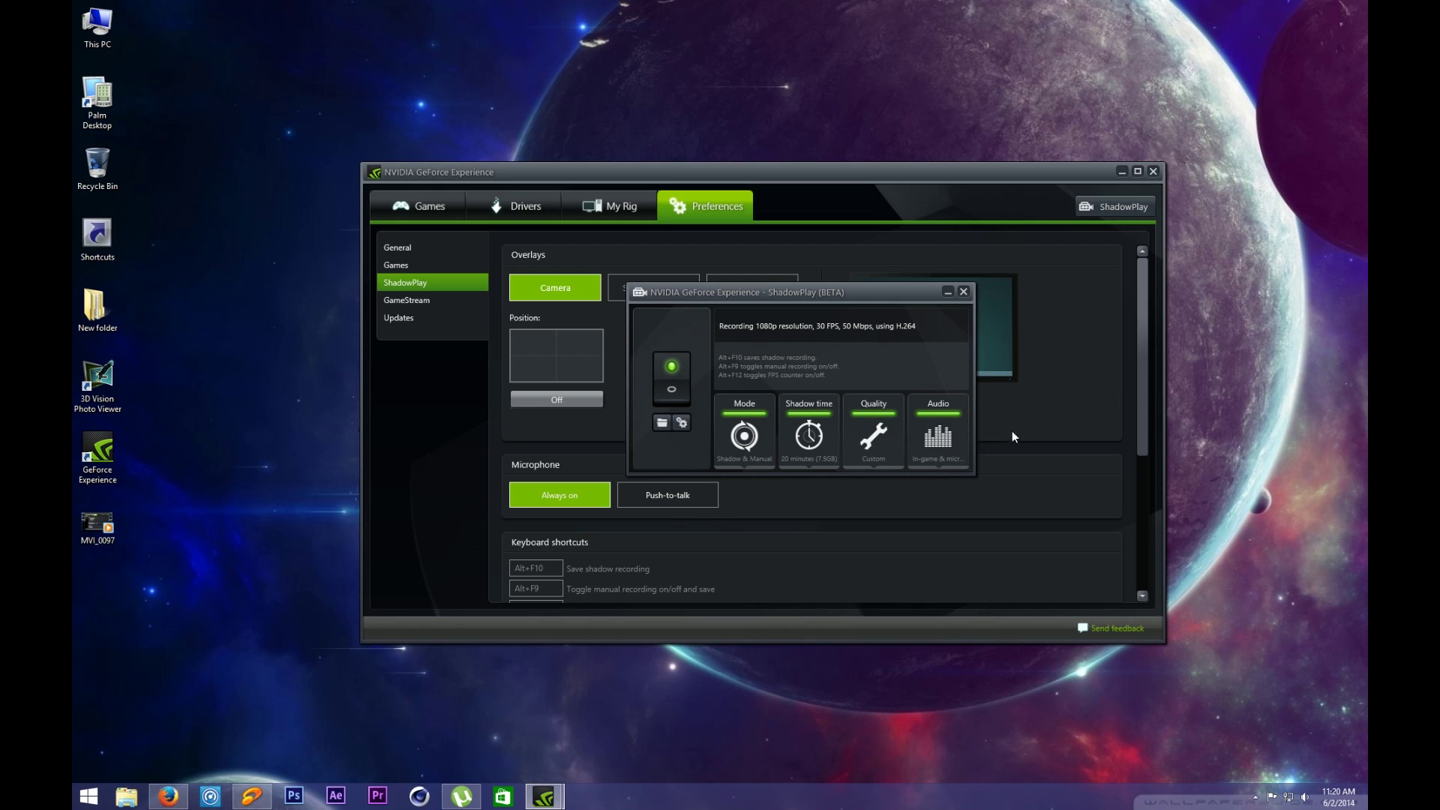
pyautogui.click(661, 423)
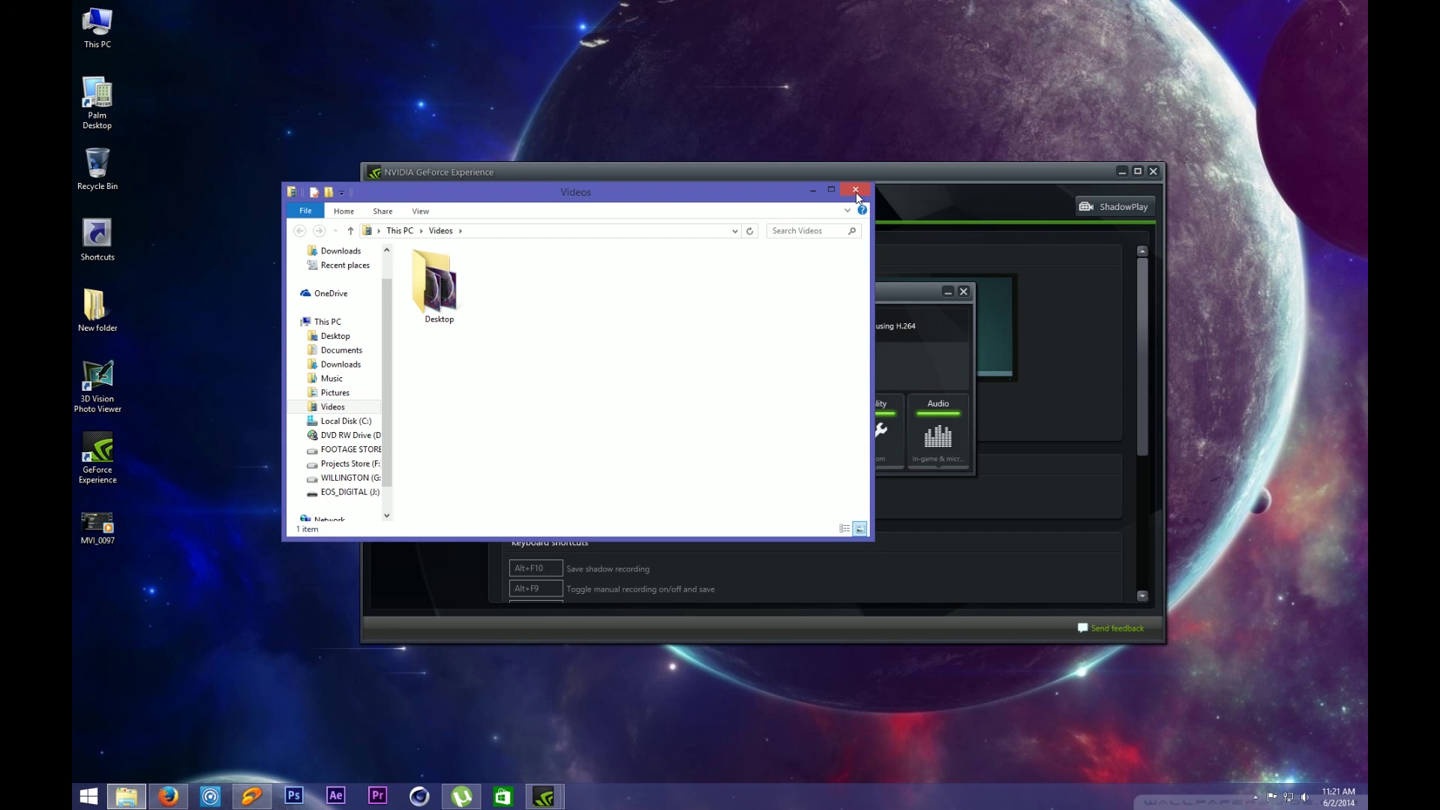
pyautogui.click(856, 192)
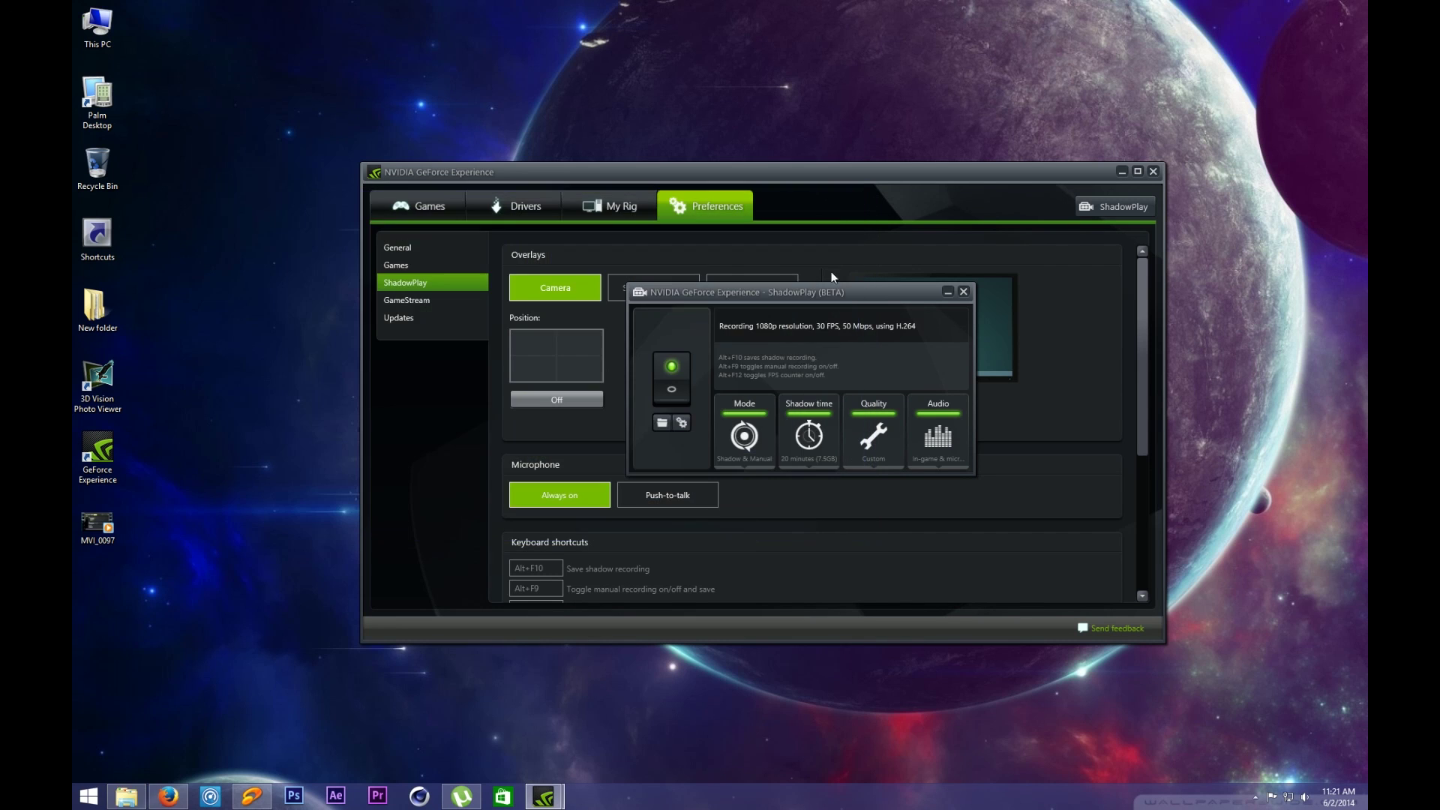
pyautogui.click(676, 425)
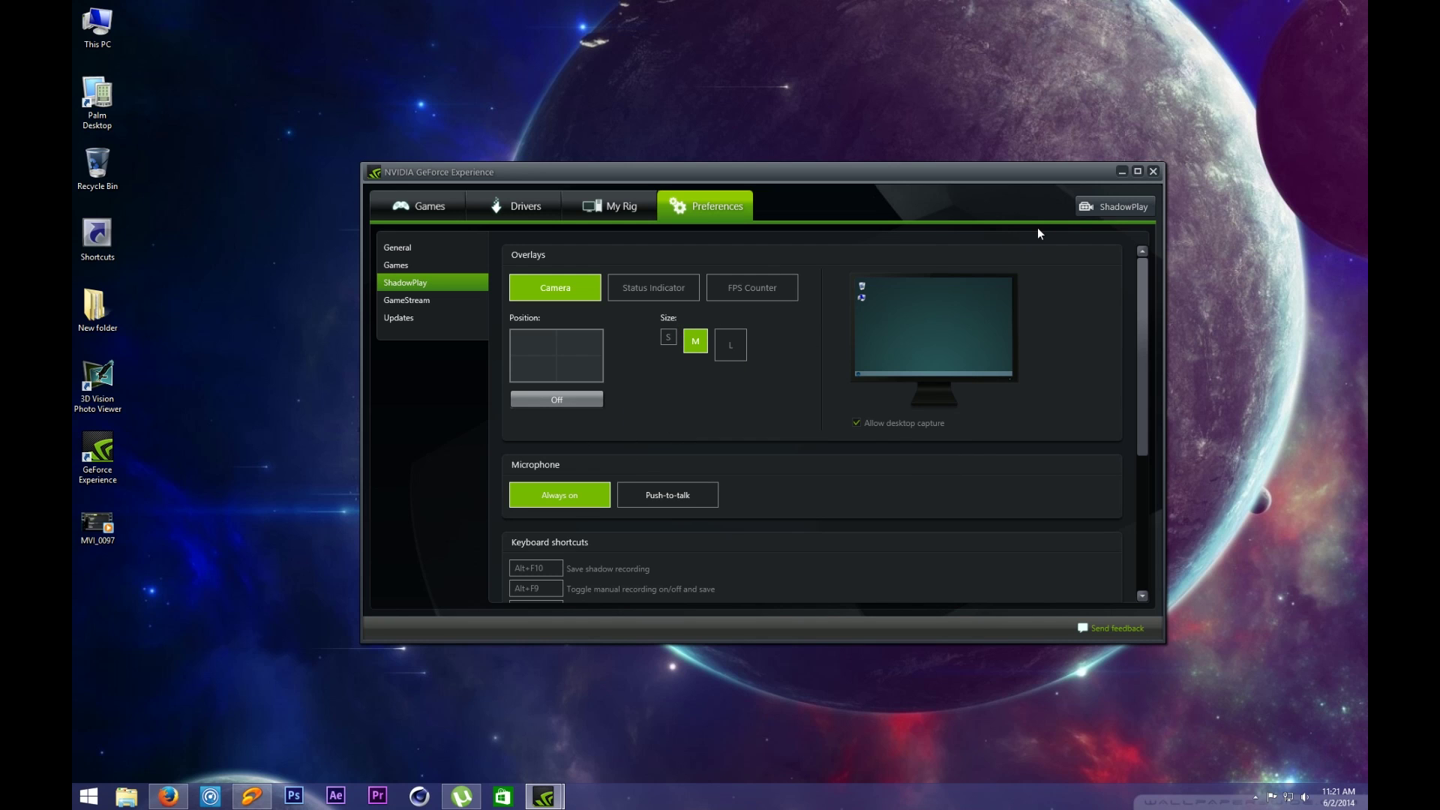
pyautogui.click(1112, 207)
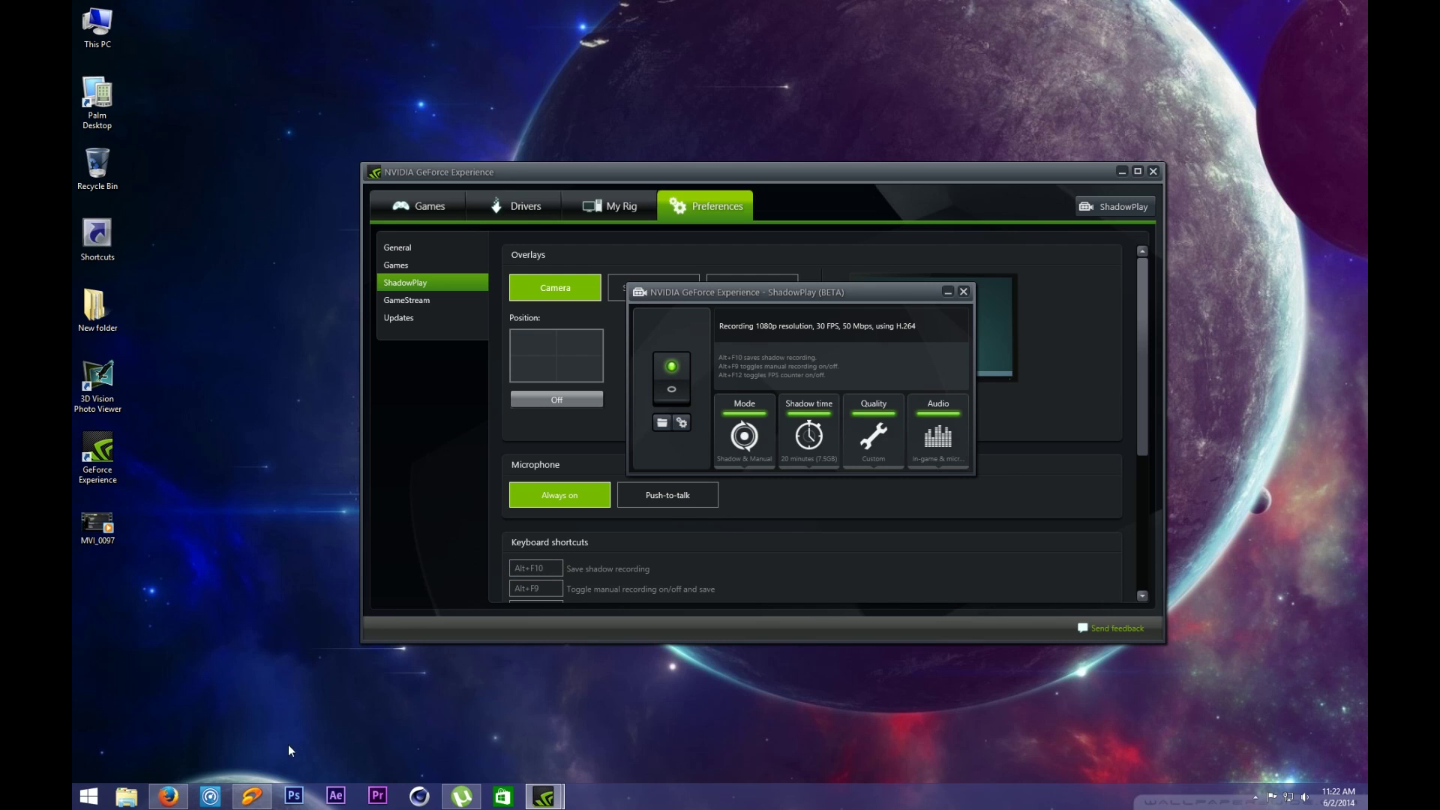
# Step: In jetAudio, play the song, lower the volume to about two-thirds, then pause it
pyautogui.click(251, 795)
pyautogui.click(948, 308)
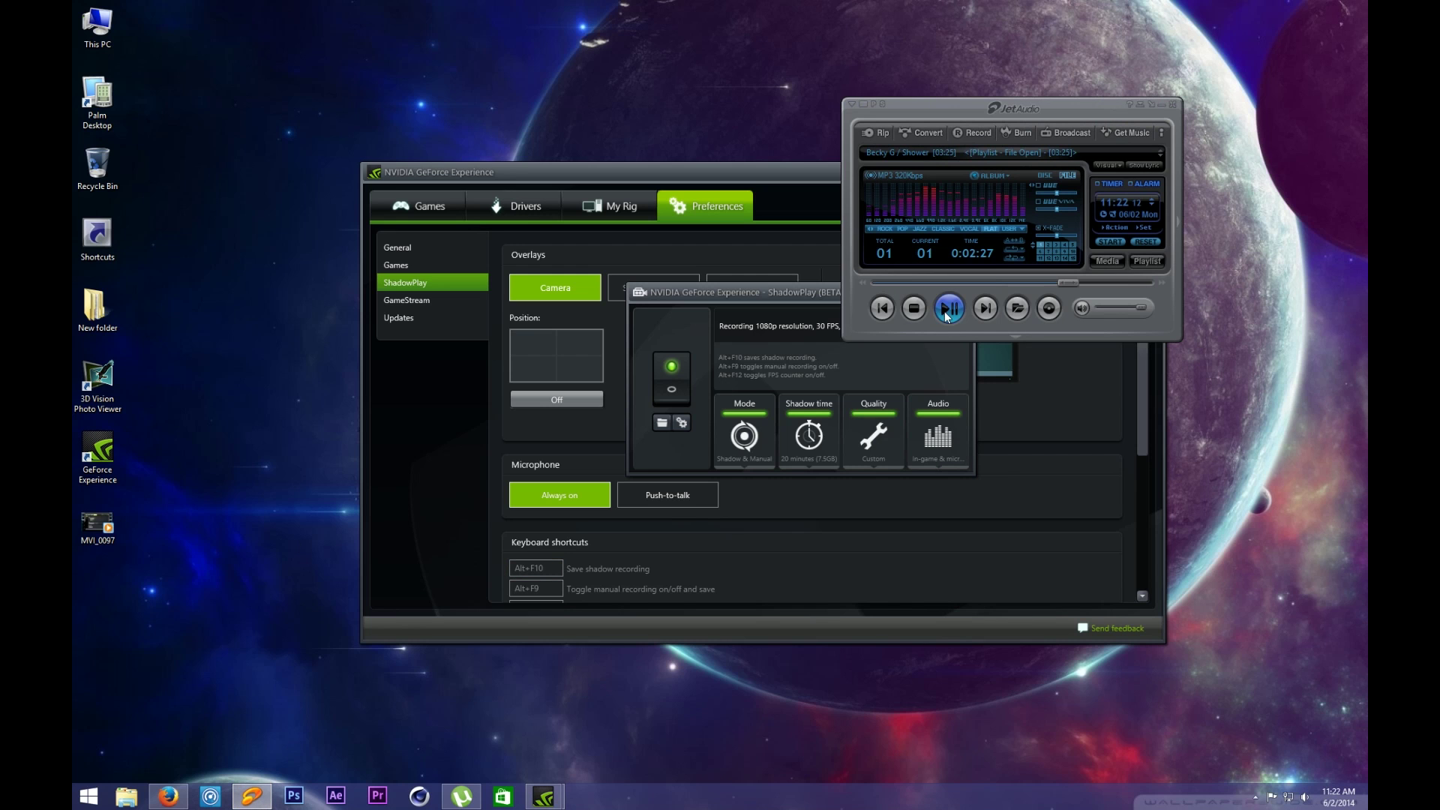
pyautogui.moveTo(1140, 311); pyautogui.dragTo(1108, 314)
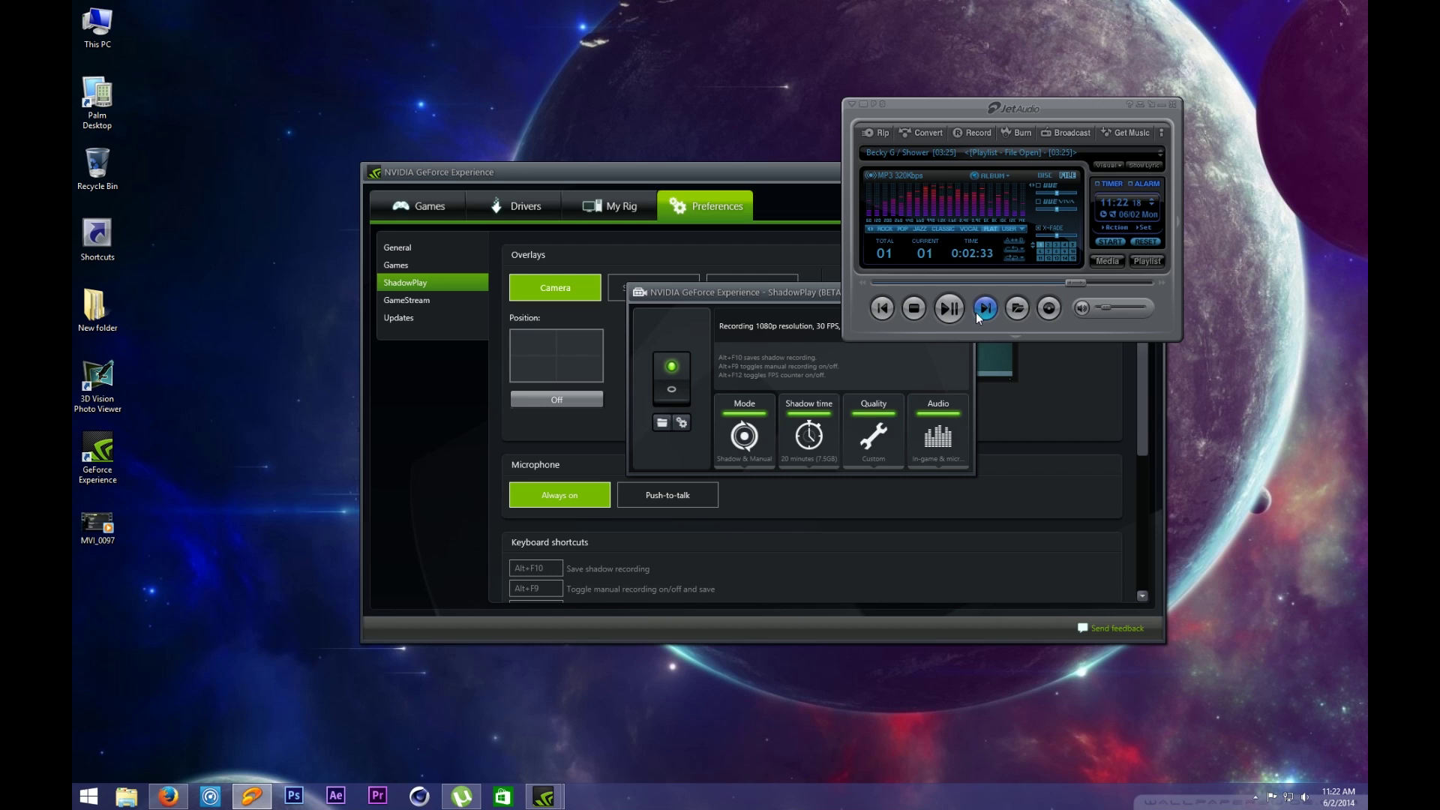
pyautogui.click(948, 308)
# Step: Rearrange the GeForce Experience and ShadowPlay windows and reopen the ShadowPlay panel
pyautogui.click(806, 177)
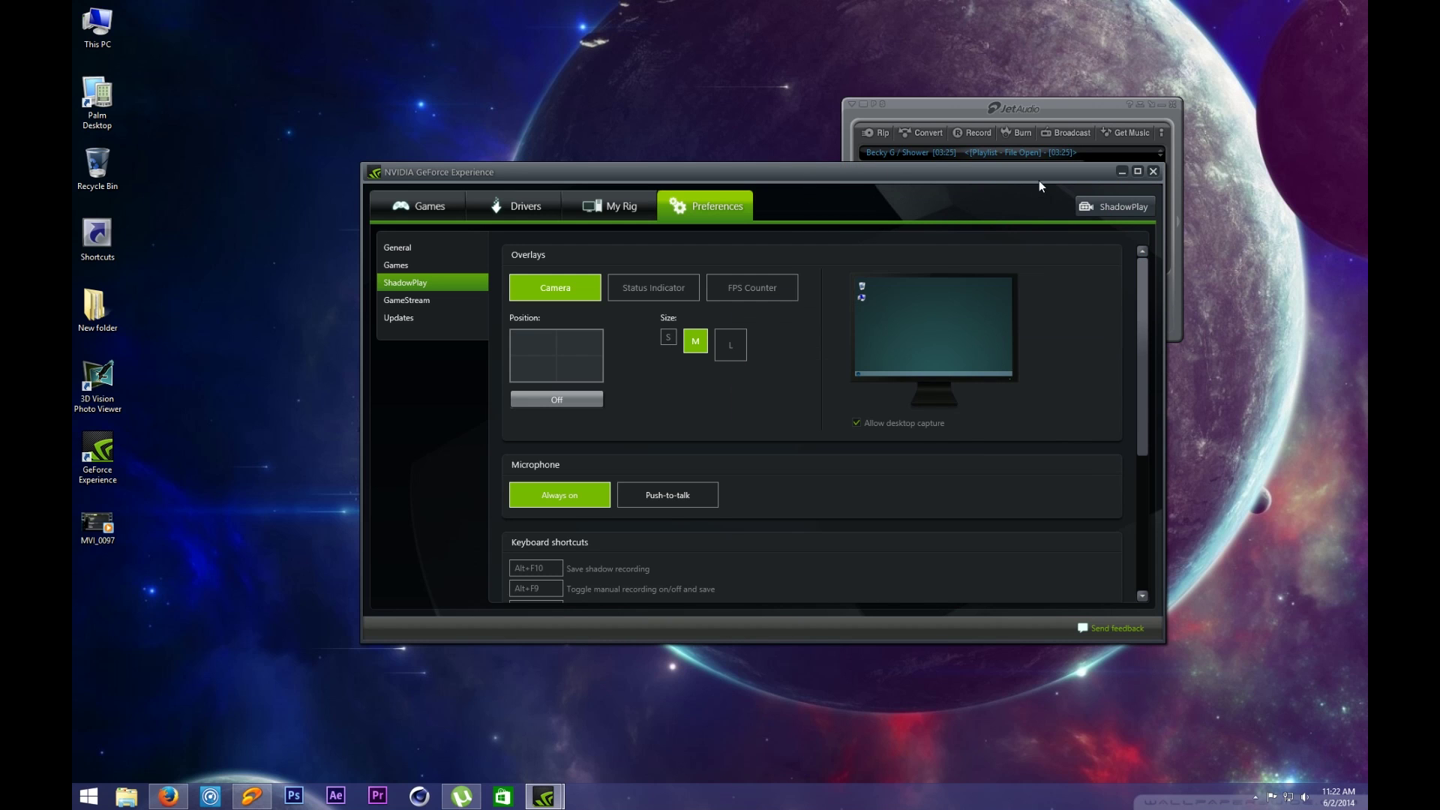
pyautogui.moveTo(1068, 177); pyautogui.dragTo(800, 303)
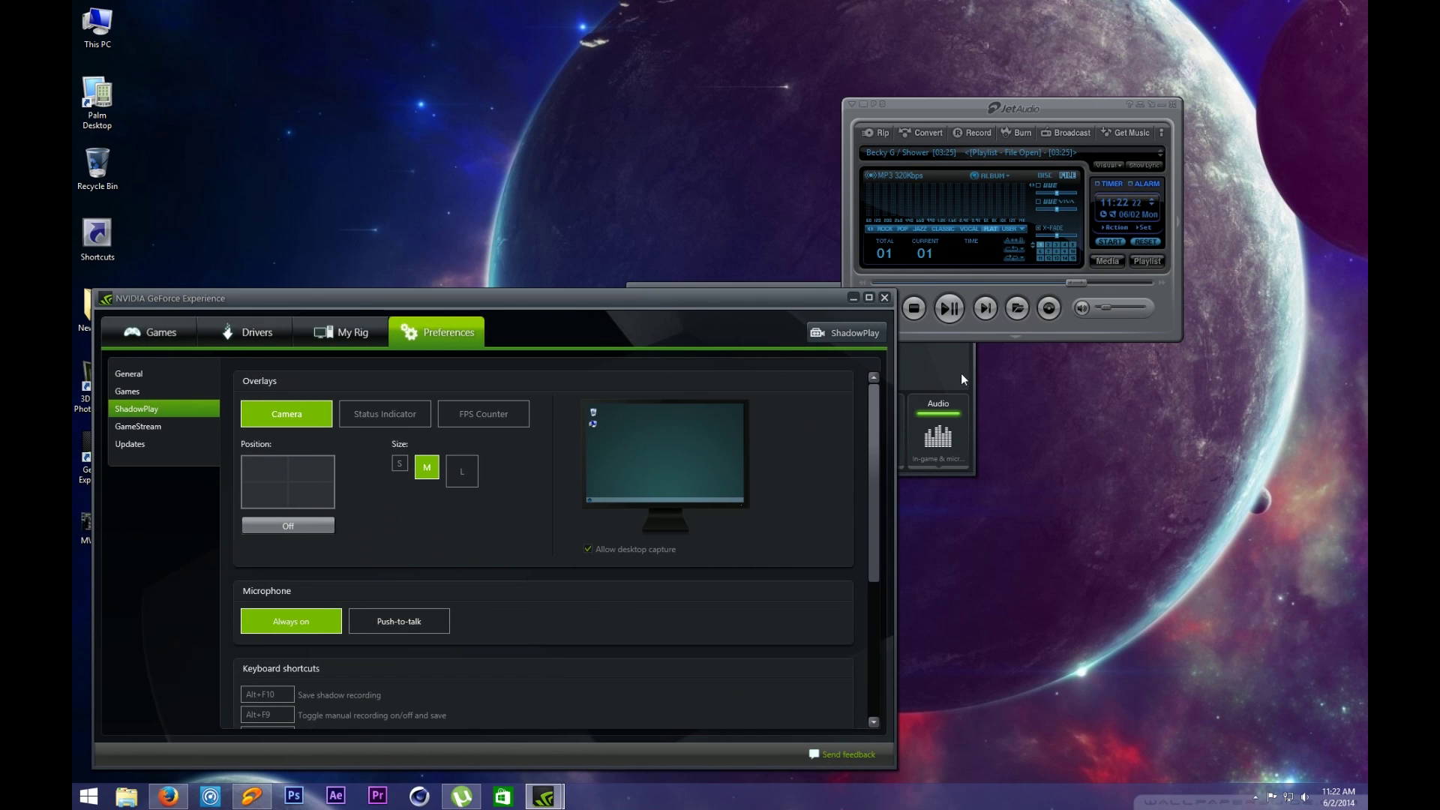
pyautogui.click(972, 375)
pyautogui.moveTo(704, 291); pyautogui.dragTo(581, 294)
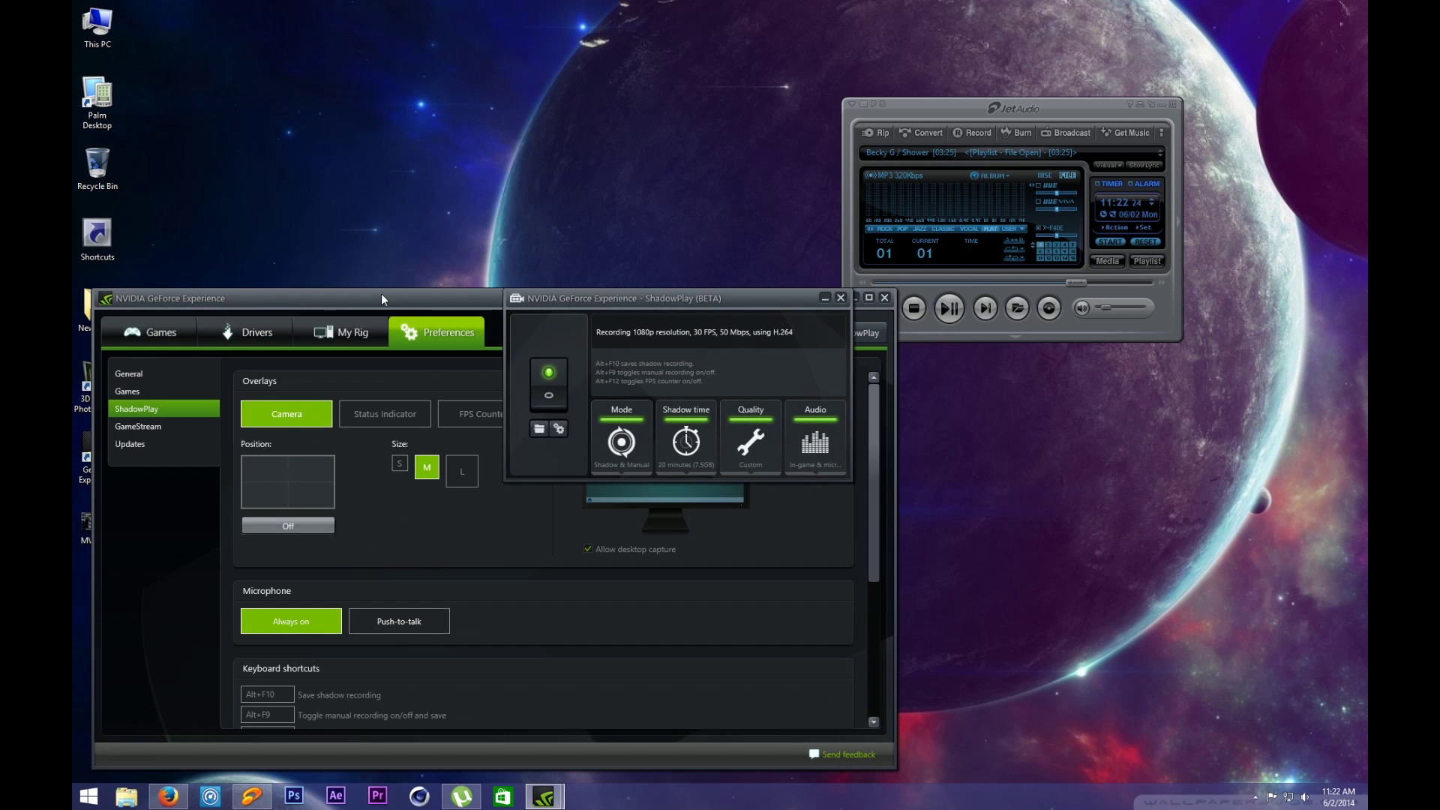
pyautogui.click(470, 300)
pyautogui.moveTo(470, 299); pyautogui.dragTo(684, 201)
pyautogui.click(1017, 232)
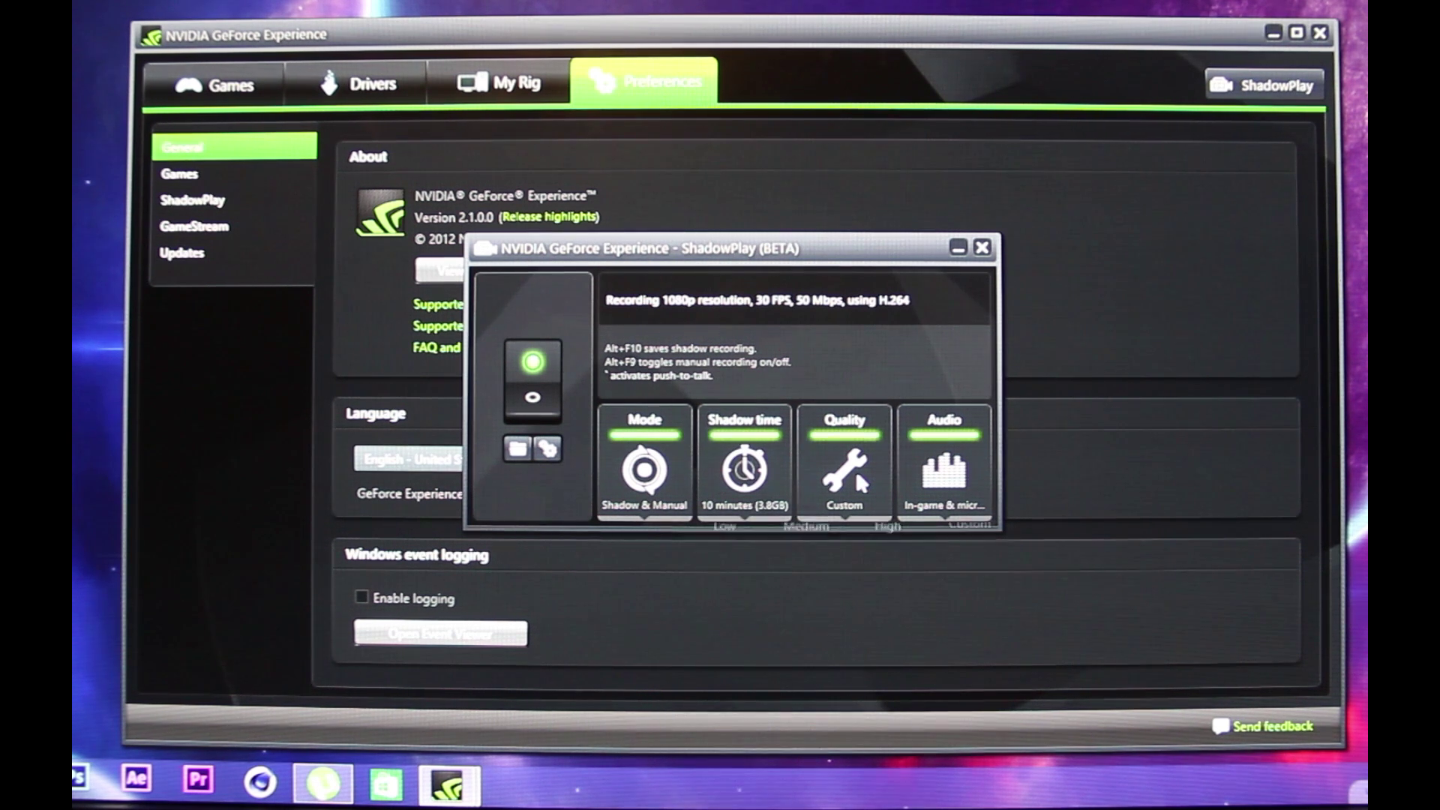
pyautogui.click(857, 476)
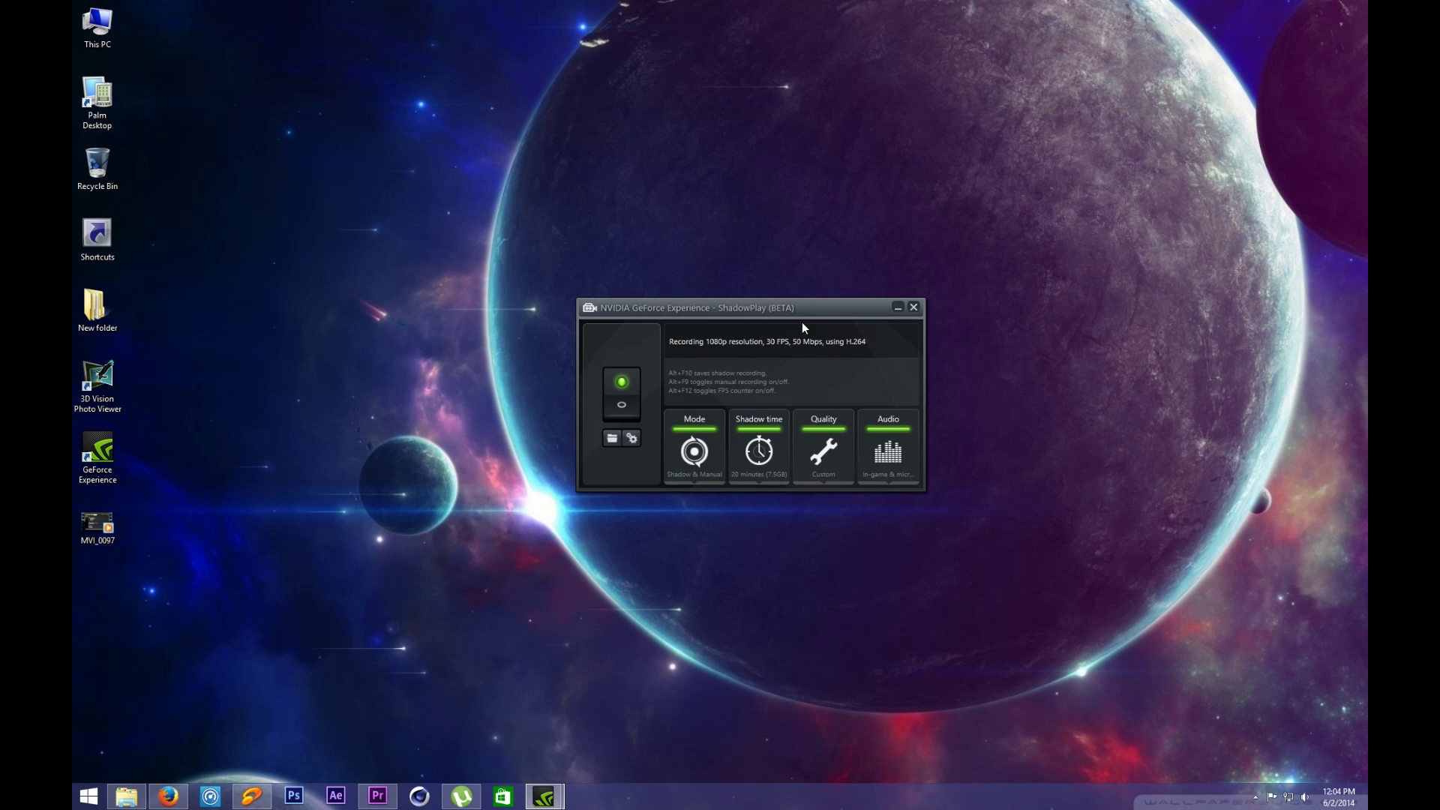
pyautogui.moveTo(802, 322); pyautogui.dragTo(798, 339)
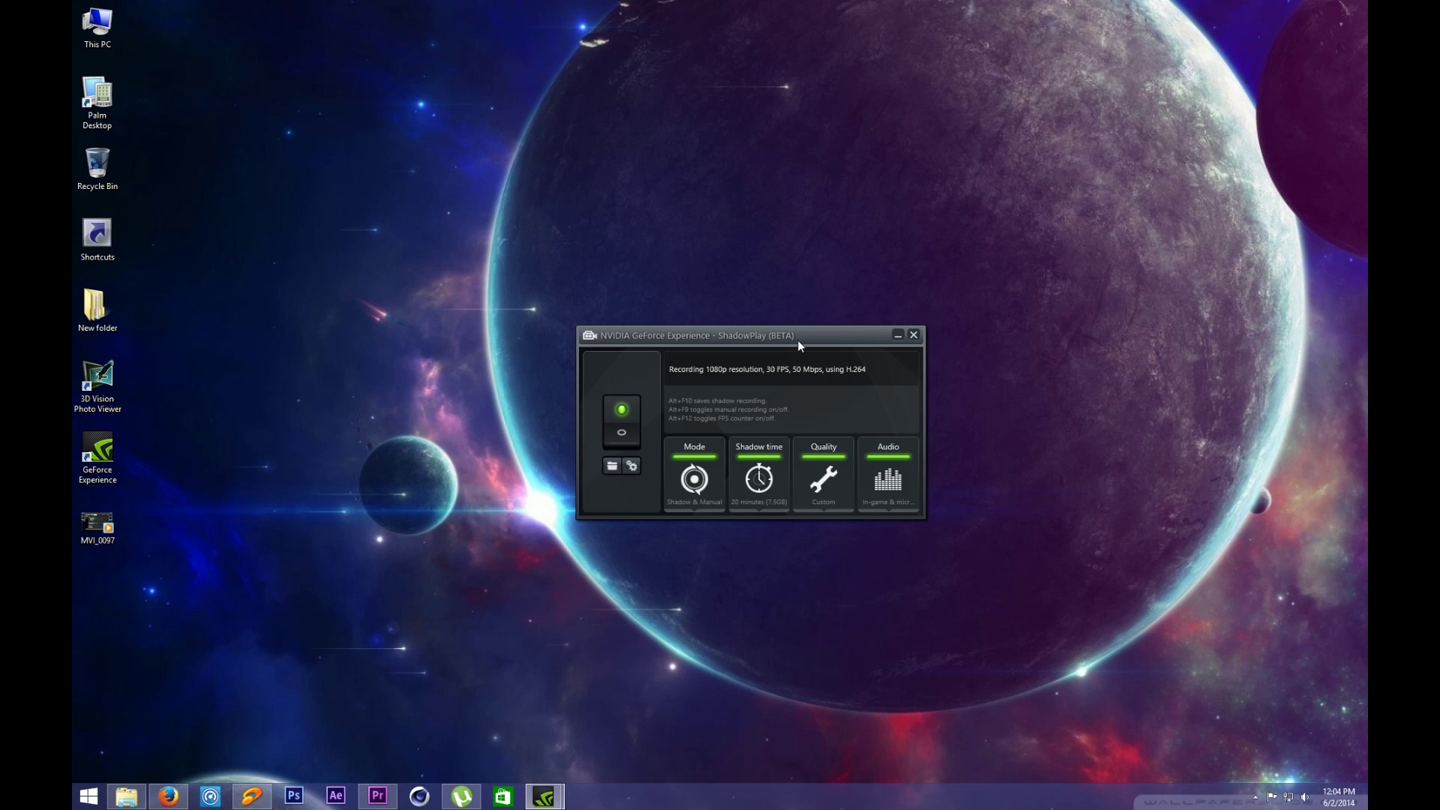
# Step: Close the ShadowPlay panel and restore GeForce Experience on its General preferences page
pyautogui.click(914, 336)
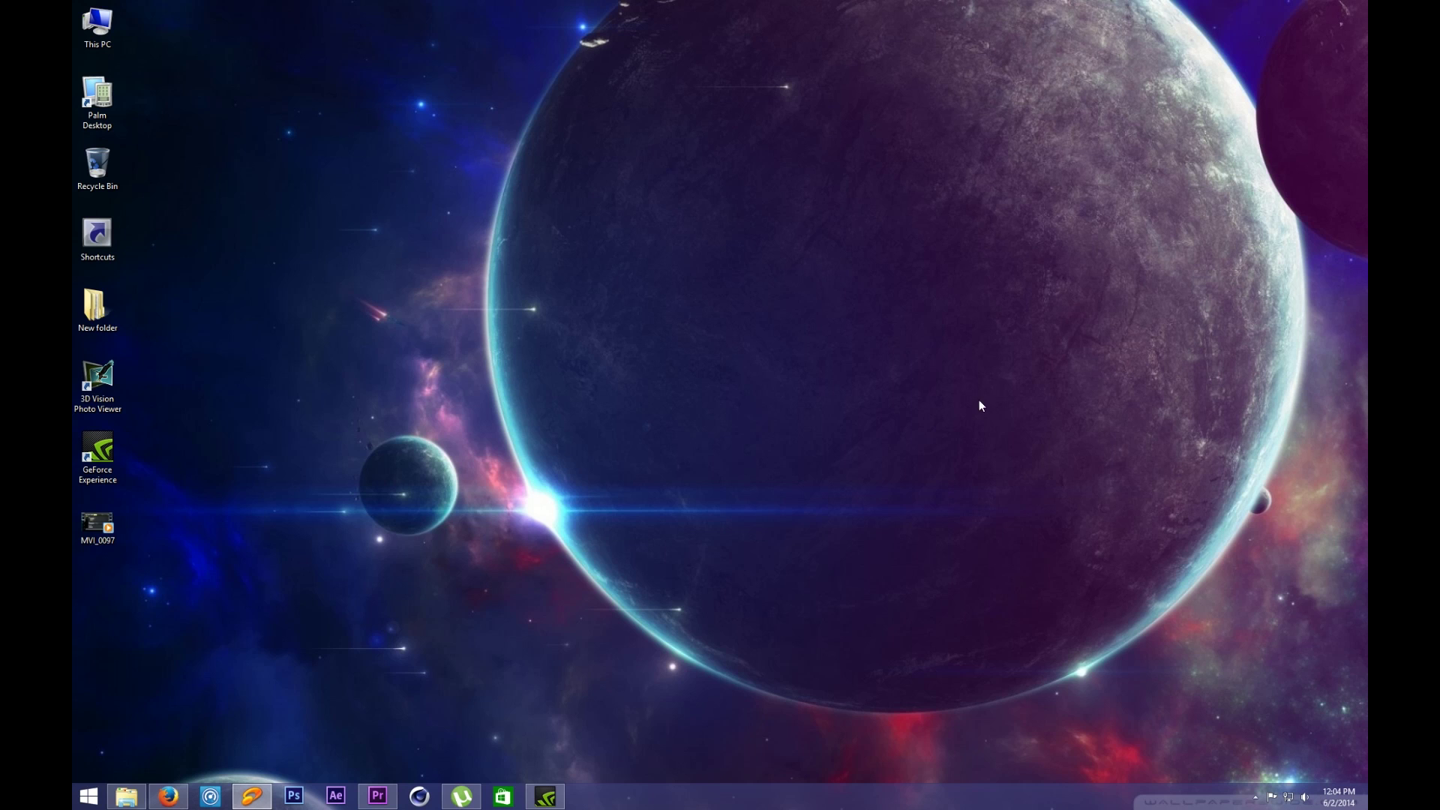
pyautogui.click(545, 796)
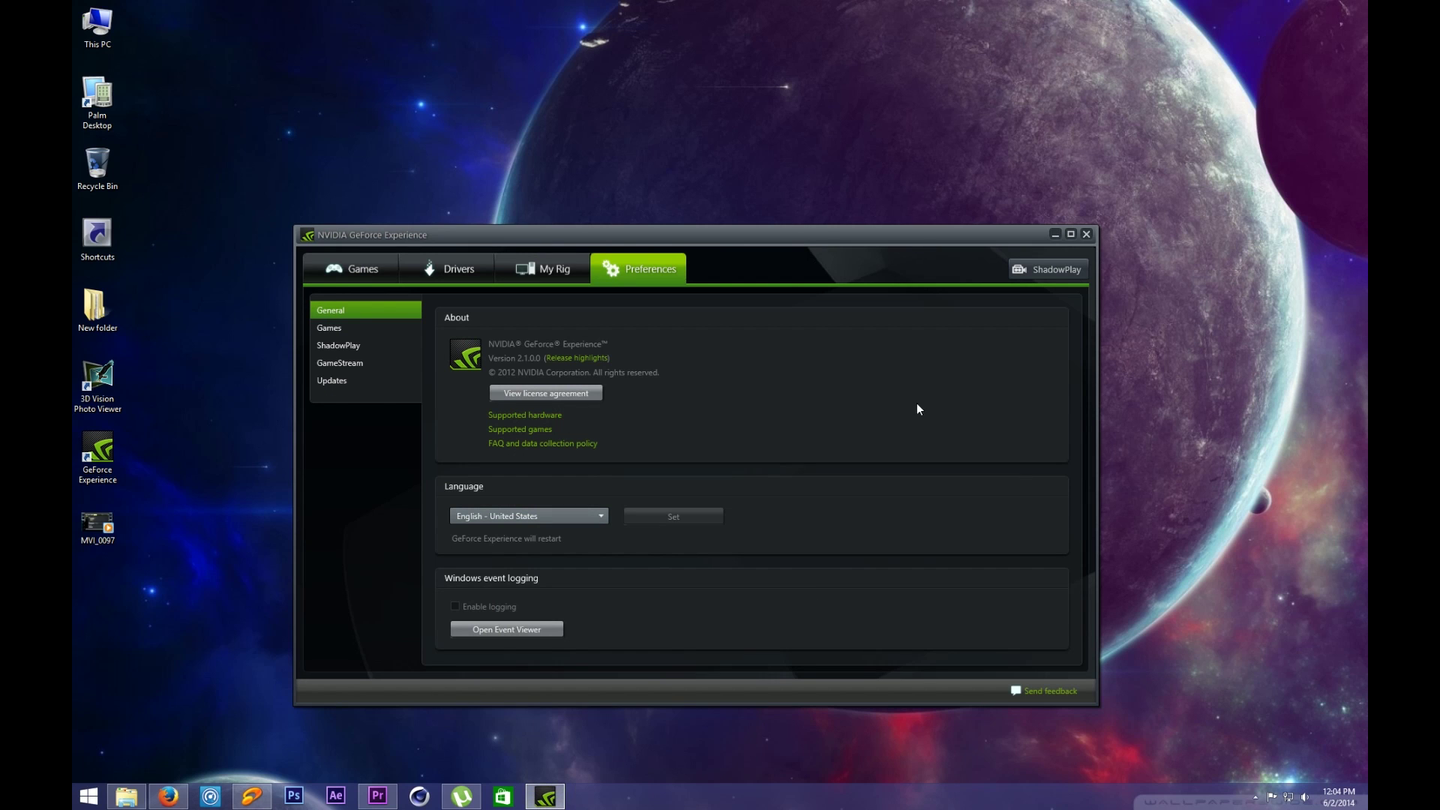
# Step: Minimize the main window, keep only the ShadowPlay panel open, and briefly check the Videos folder
pyautogui.click(1054, 271)
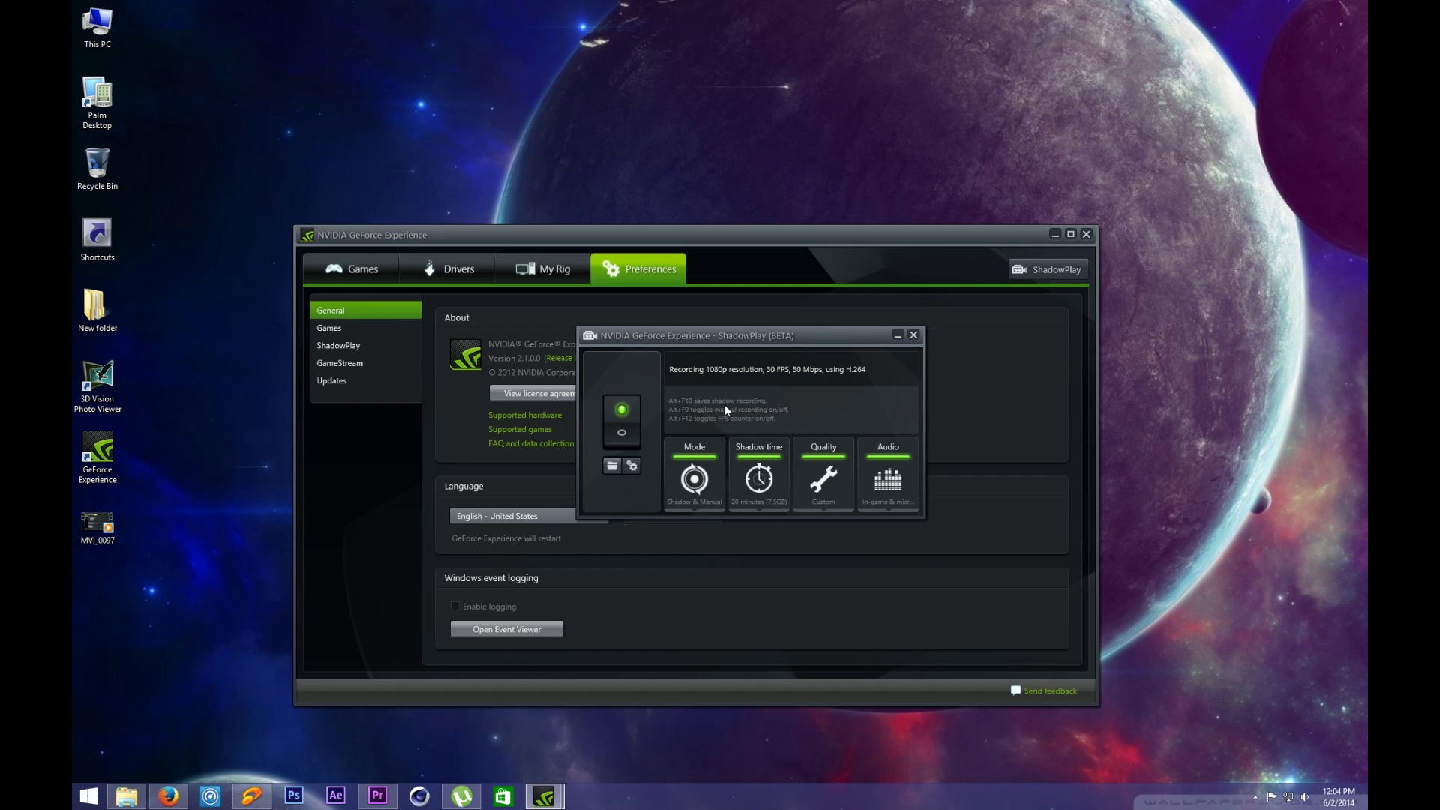
pyautogui.click(1054, 234)
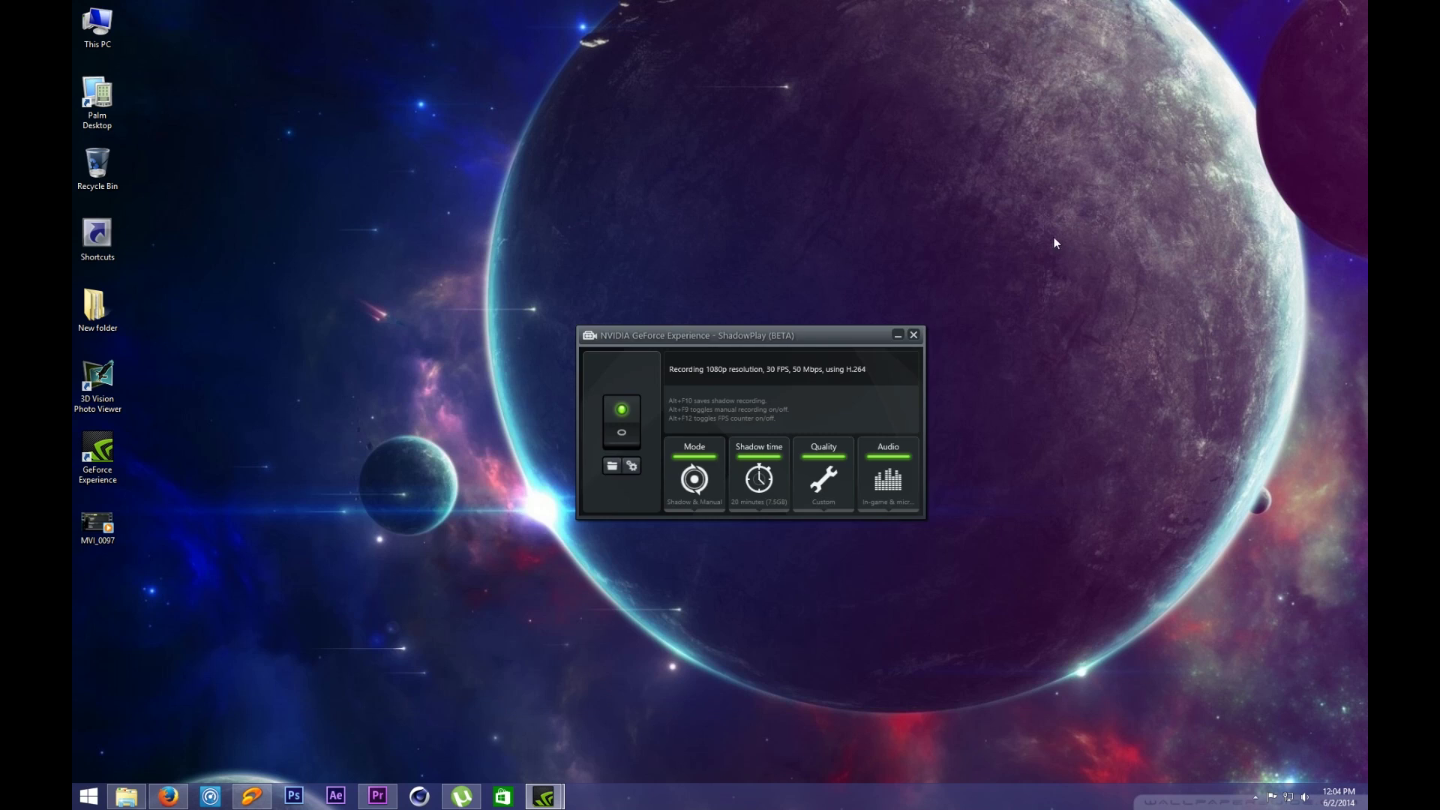
pyautogui.click(896, 335)
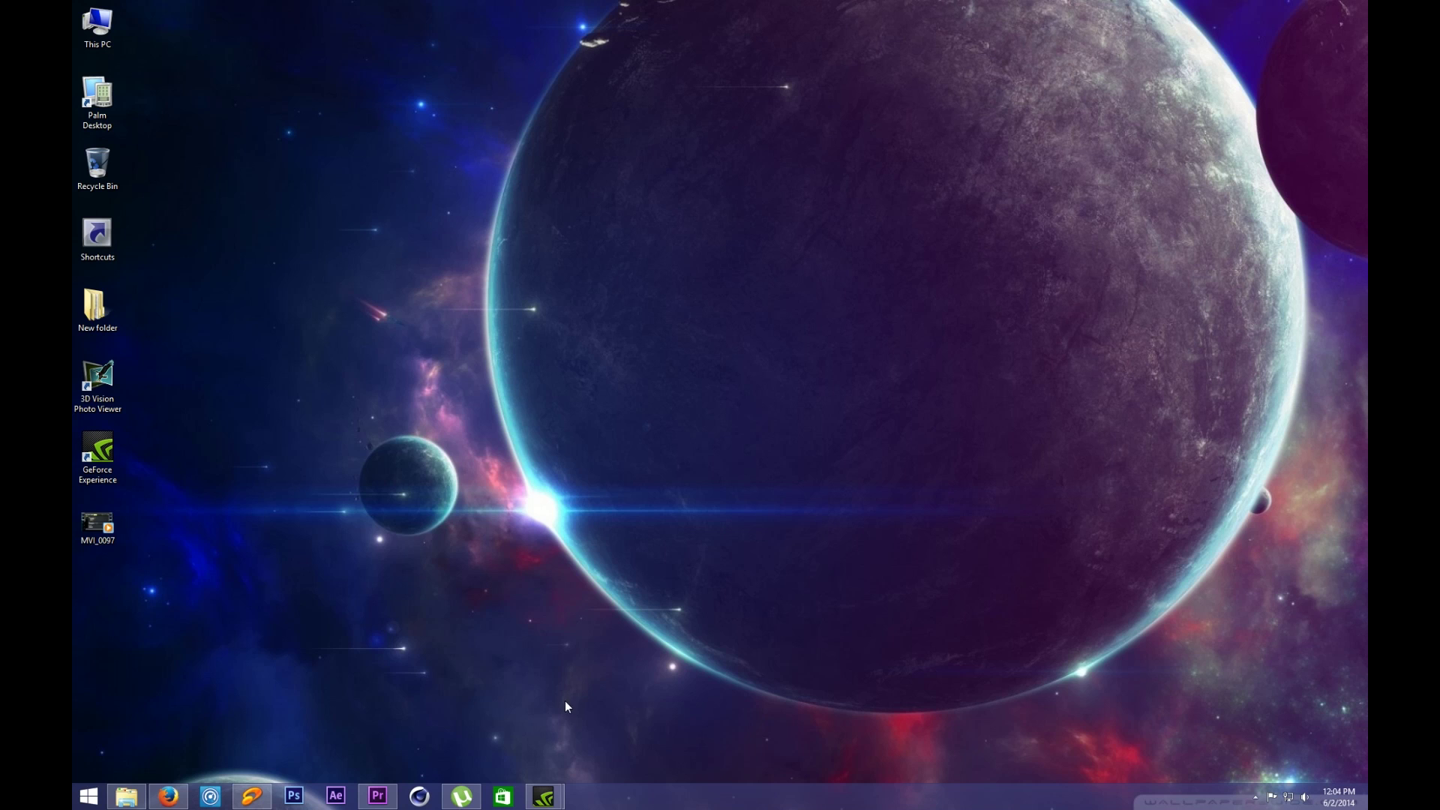
pyautogui.moveTo(544, 796)
pyautogui.click(620, 694)
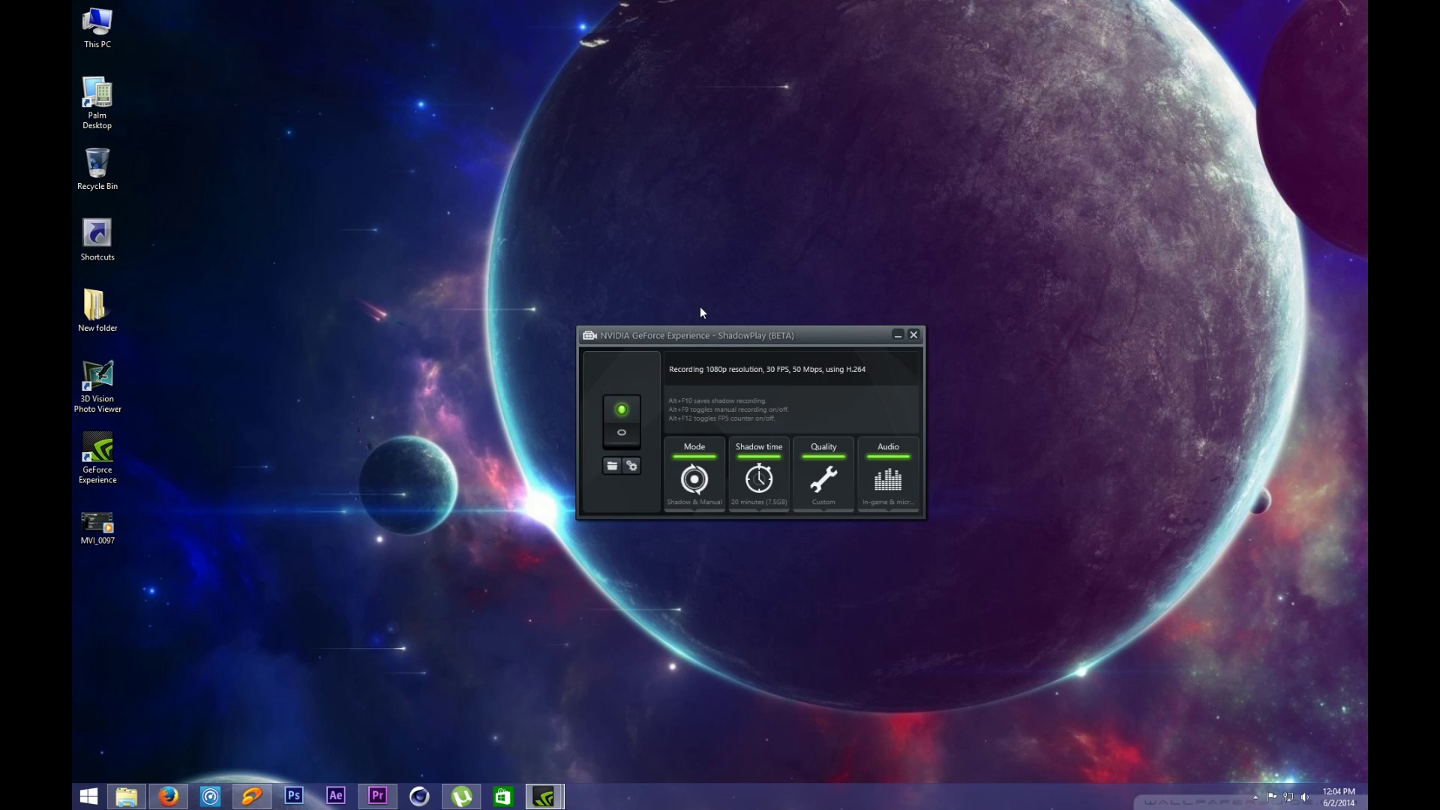
pyautogui.click(612, 465)
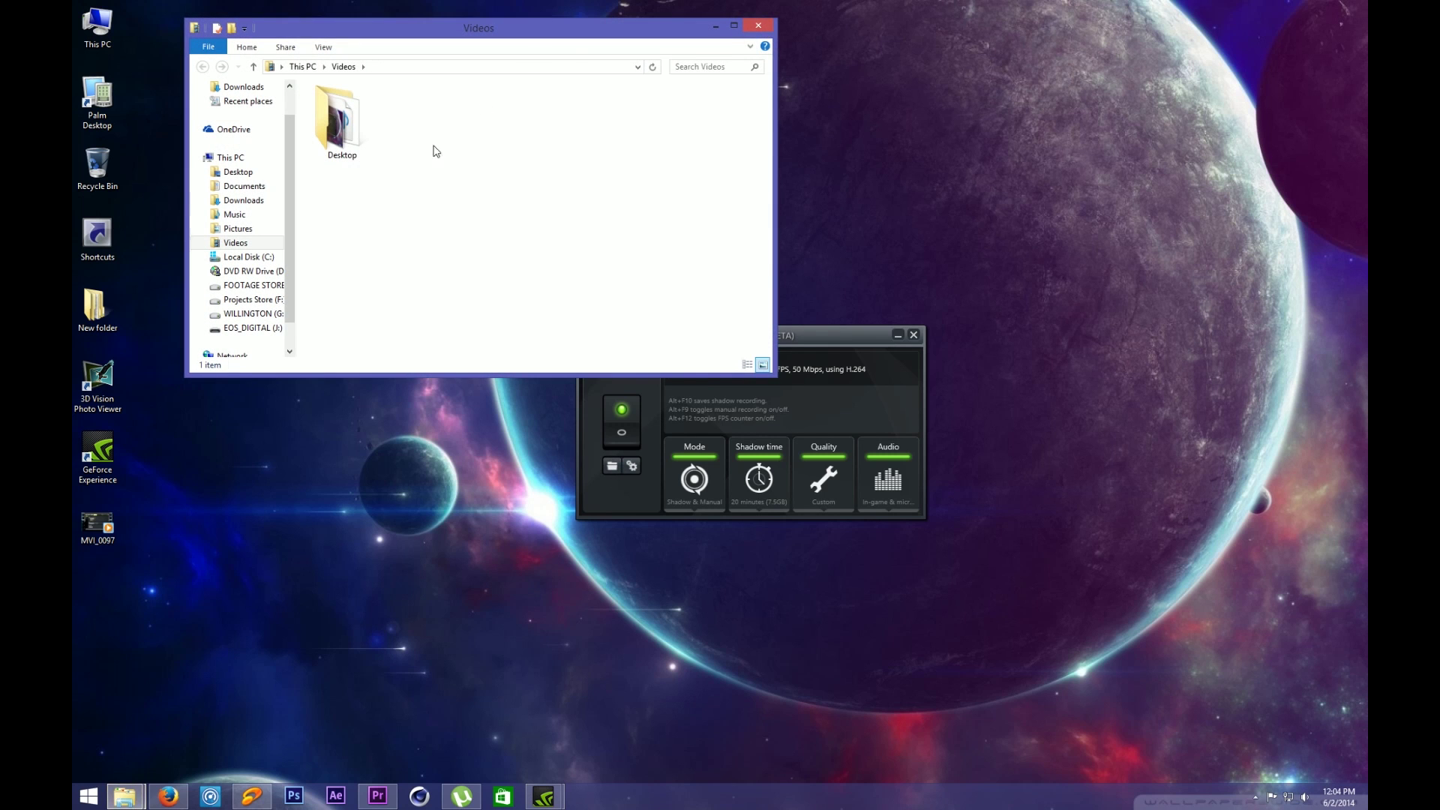
pyautogui.click(767, 25)
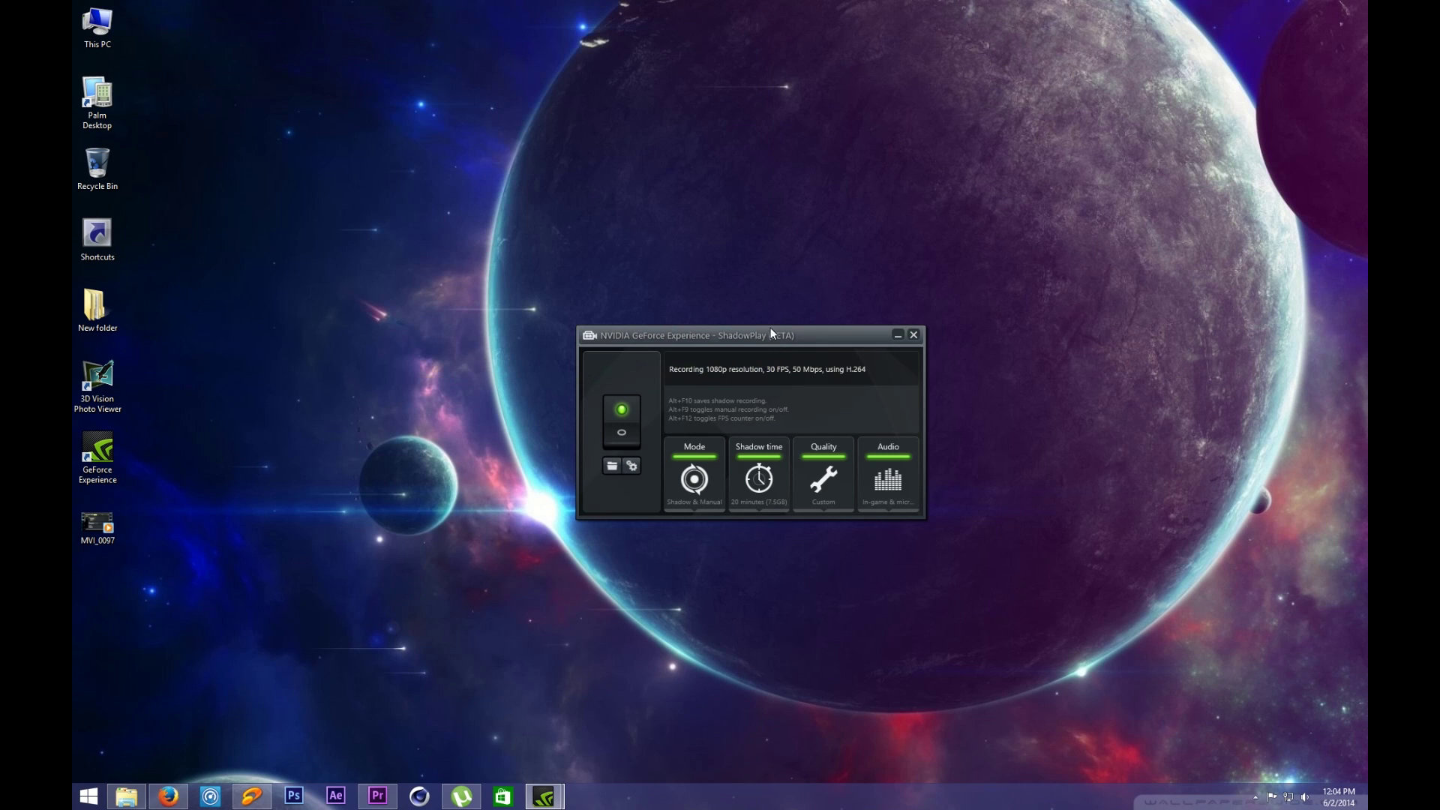
pyautogui.moveTo(759, 340); pyautogui.dragTo(771, 279)
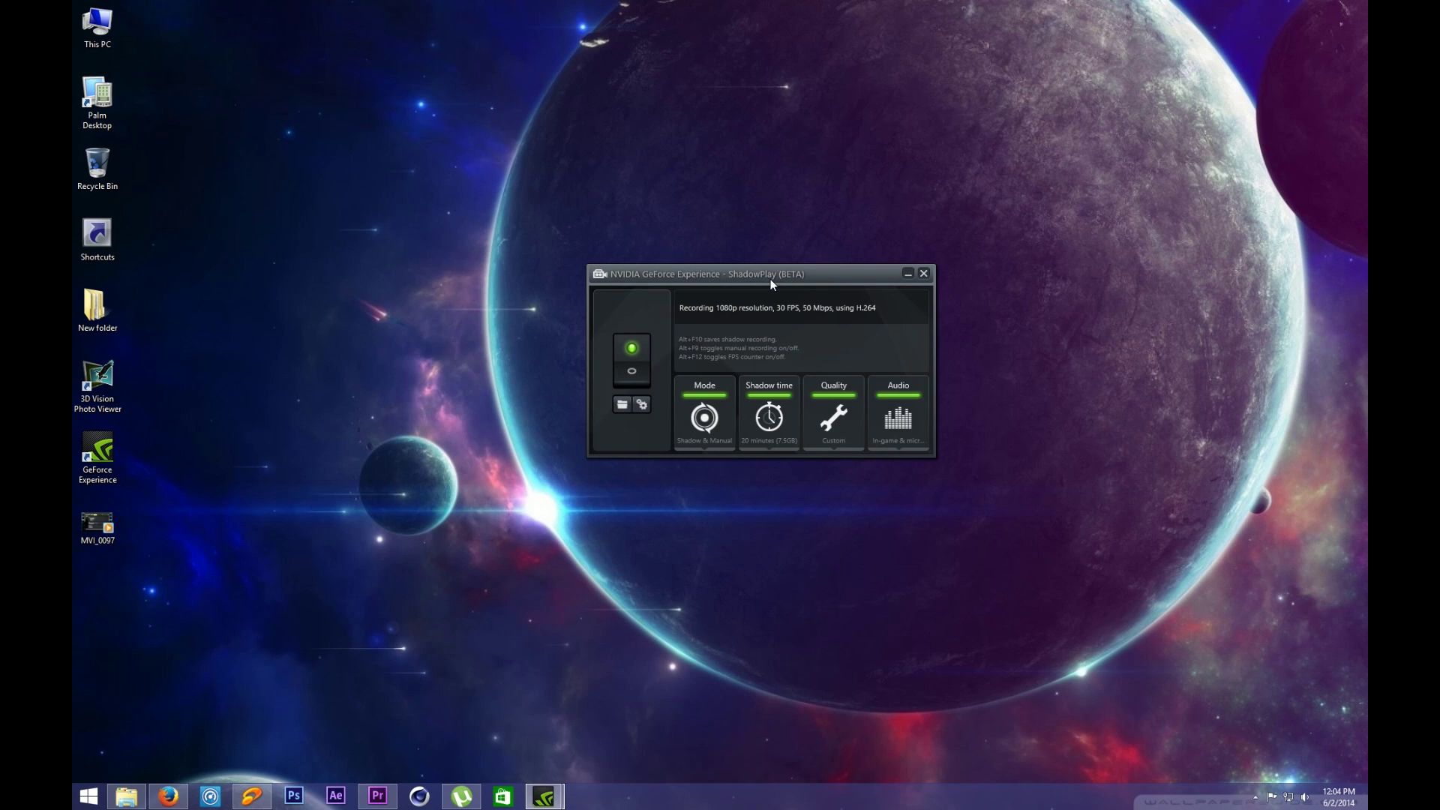